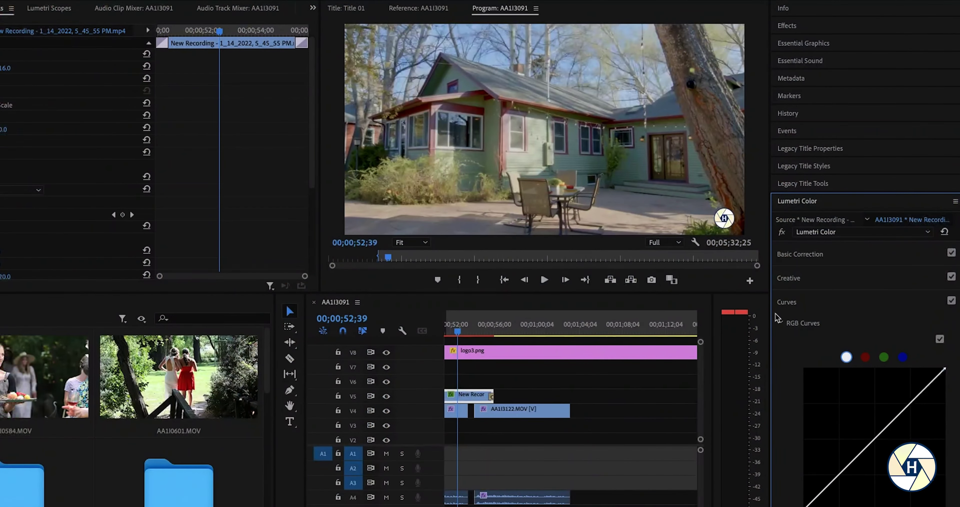
{"action": "left_click", "coordinate": [839, 474]}
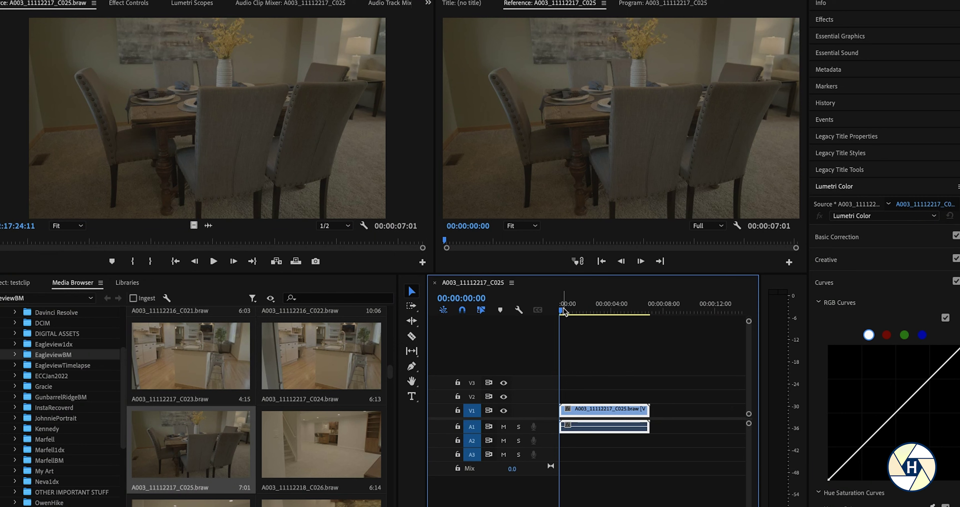
Step: Move the playhead to 00:00:01:01 and show the source effect settings of clip A003_11112217_C025.braw
{"action": "left_click_drag", "start_coordinate": [564, 312], "coordinate": [572, 312]}
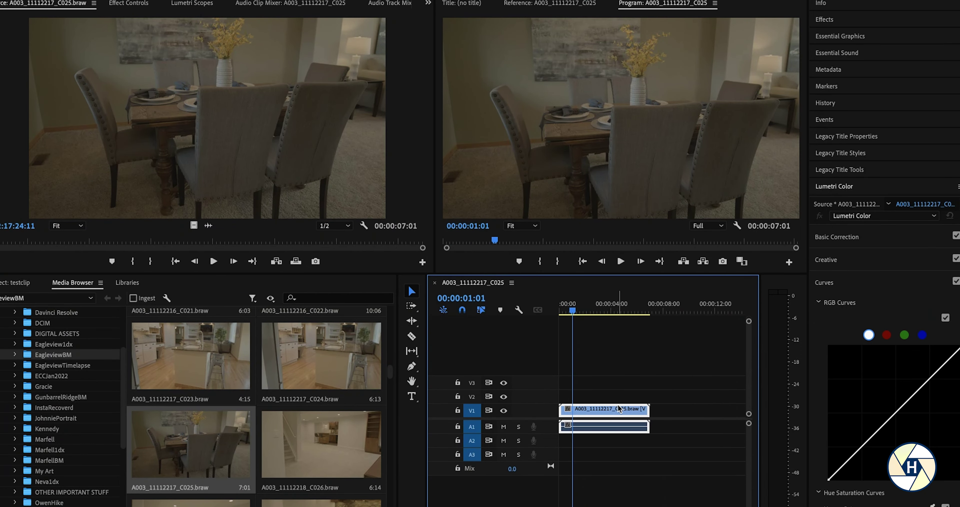
{"action": "left_click", "coordinate": [129, 6]}
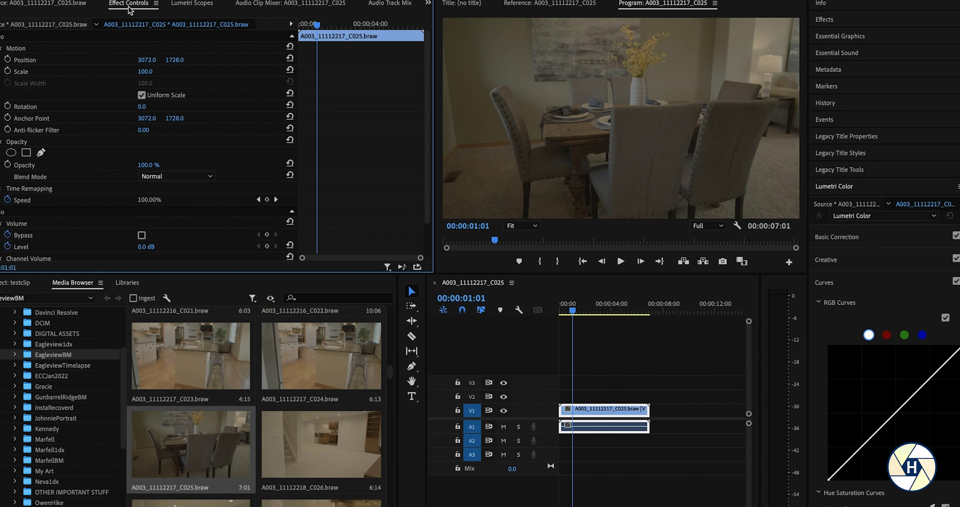
{"action": "left_click", "coordinate": [41, 25]}
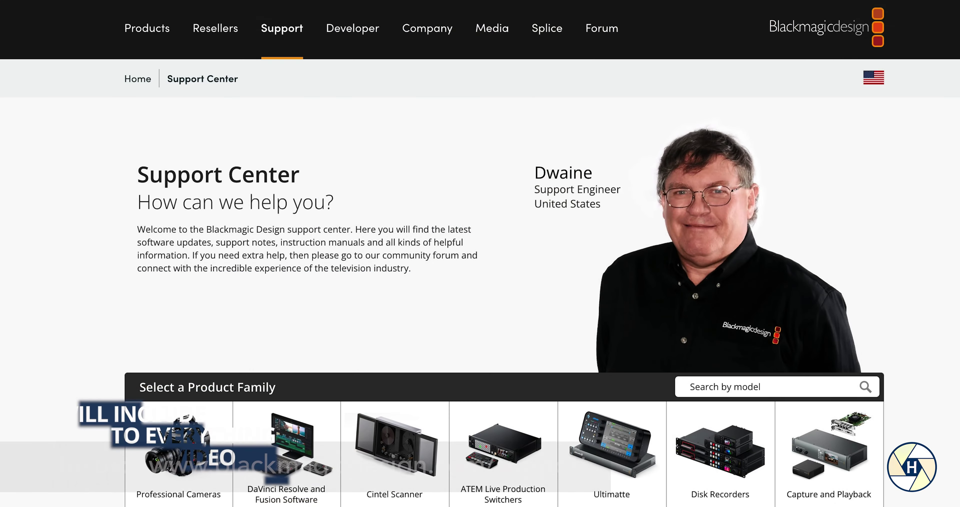
Step: Switch to the Blackmagic Design Support Center page and look through its product families and latest downloads
{"action": "scroll", "coordinate": [480, 298], "scroll_direction": "down", "scroll_amount": 6}
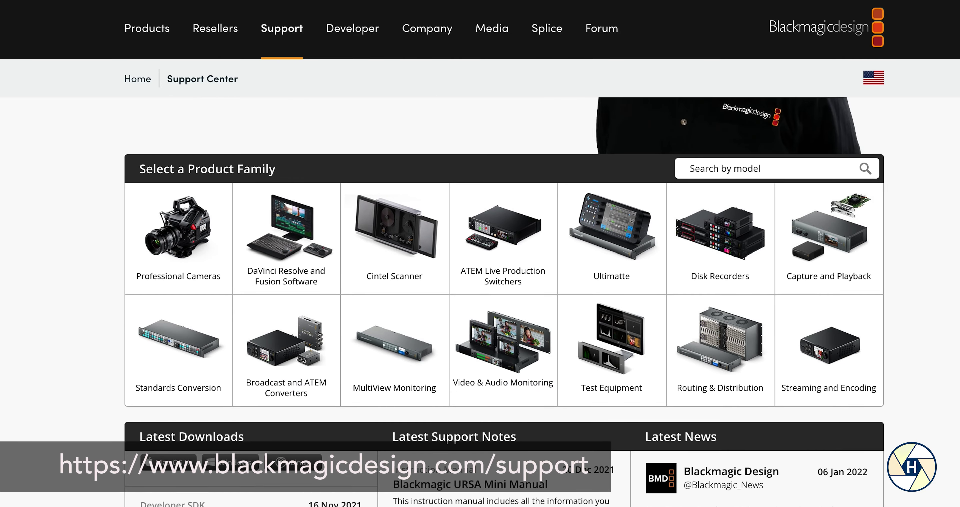
{"action": "scroll", "coordinate": [858, 429], "scroll_direction": "down", "scroll_amount": 4}
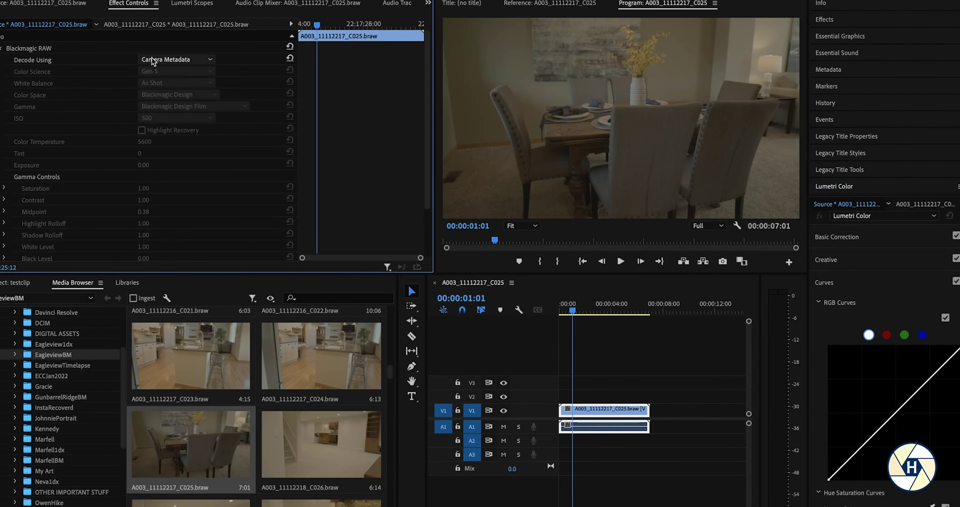
Step: Set the Blackmagic RAW decoding of the source clip to use Clip settings
{"action": "left_click", "coordinate": [152, 61]}
{"action": "left_click", "coordinate": [145, 77]}
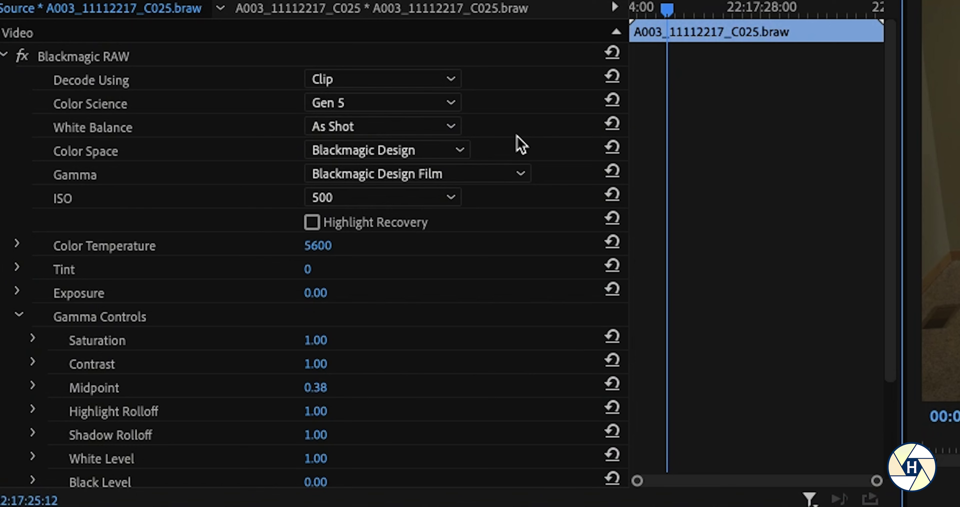
Step: Try the Blackmagic Design Extended Video gamma, return to Blackmagic Design Film, and look at the available ISO values
{"action": "left_click", "coordinate": [428, 172]}
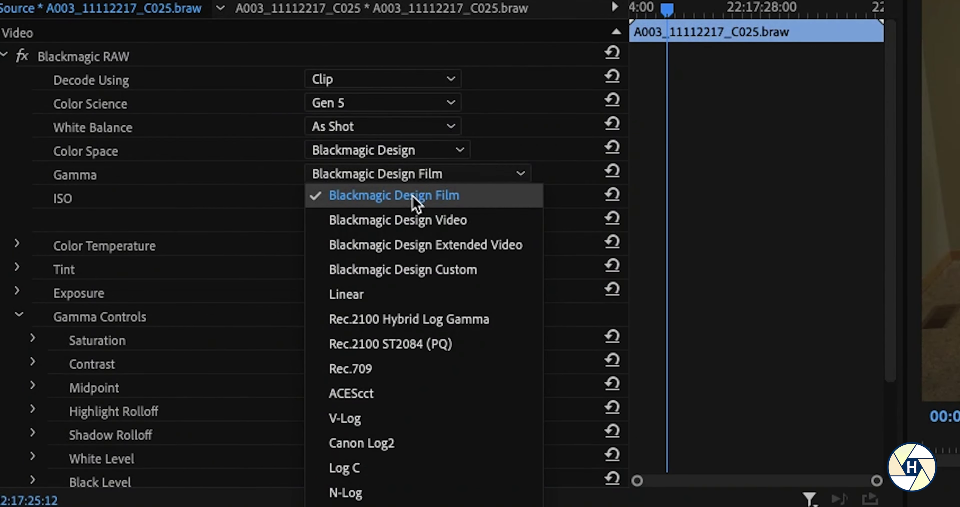
{"action": "left_click", "coordinate": [415, 203]}
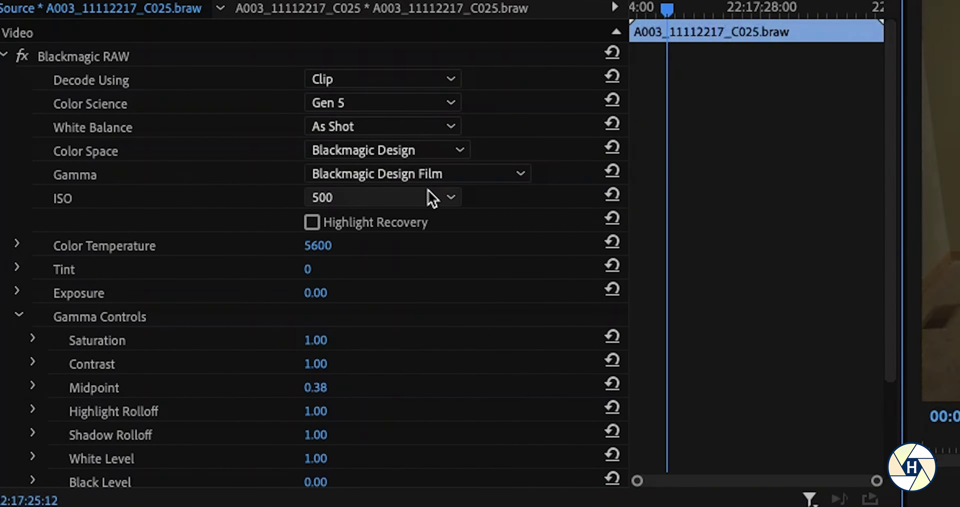
{"action": "left_click", "coordinate": [429, 178]}
{"action": "left_click", "coordinate": [439, 245]}
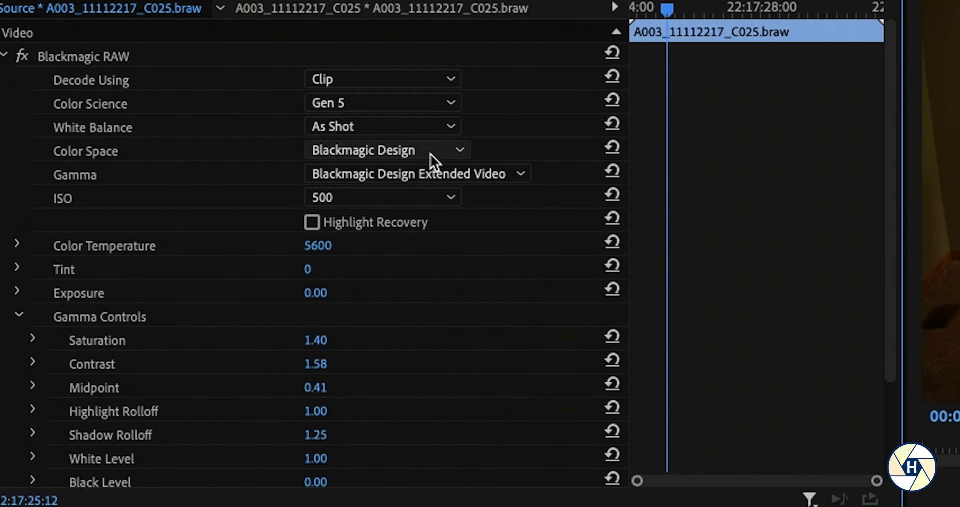
{"action": "left_click", "coordinate": [437, 183]}
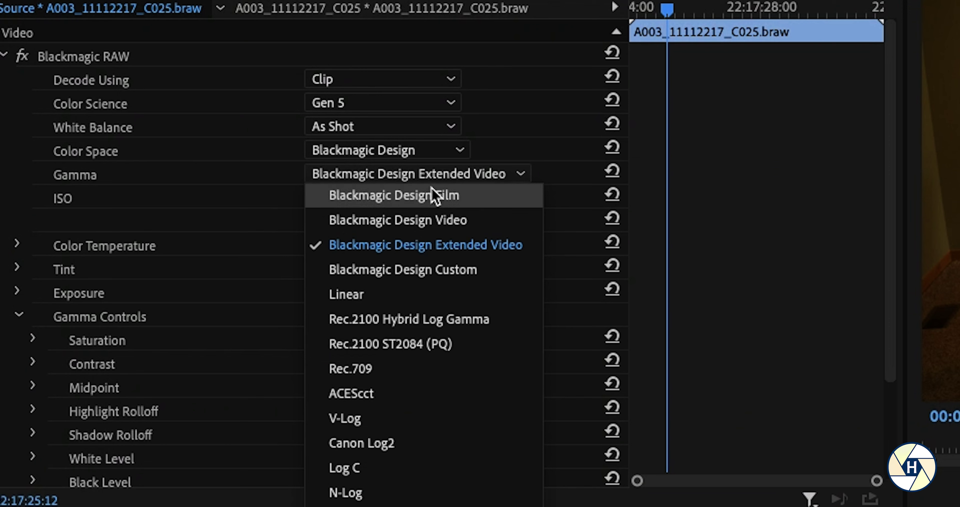
{"action": "left_click", "coordinate": [431, 195]}
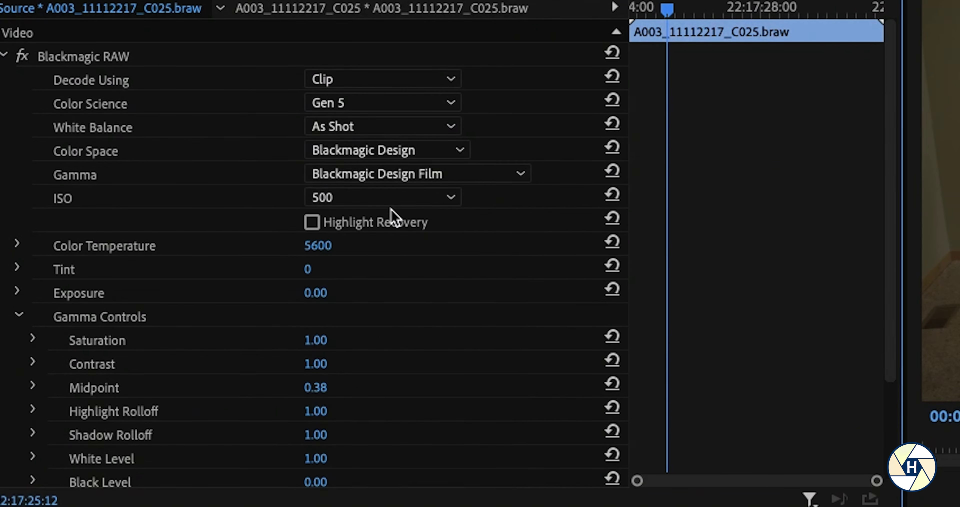
{"action": "left_click", "coordinate": [340, 201]}
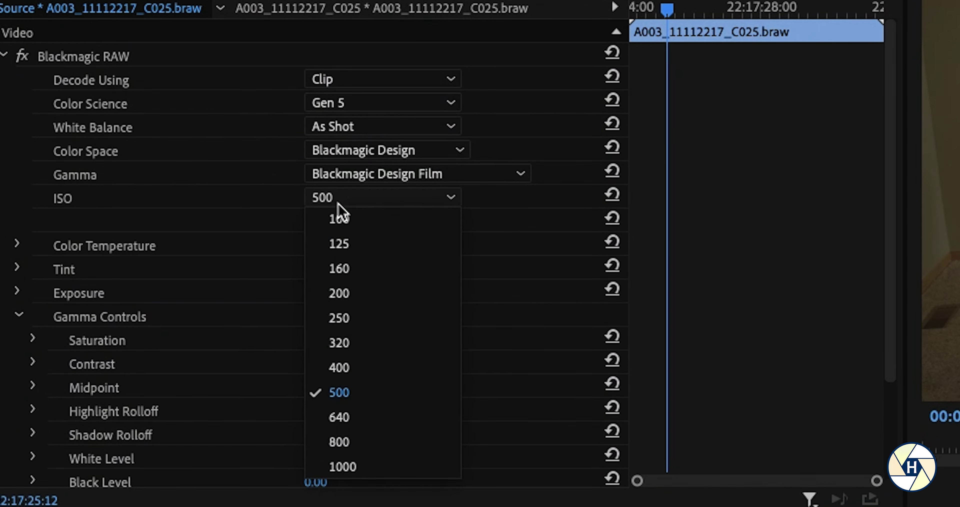
{"action": "key", "text": "Escape"}
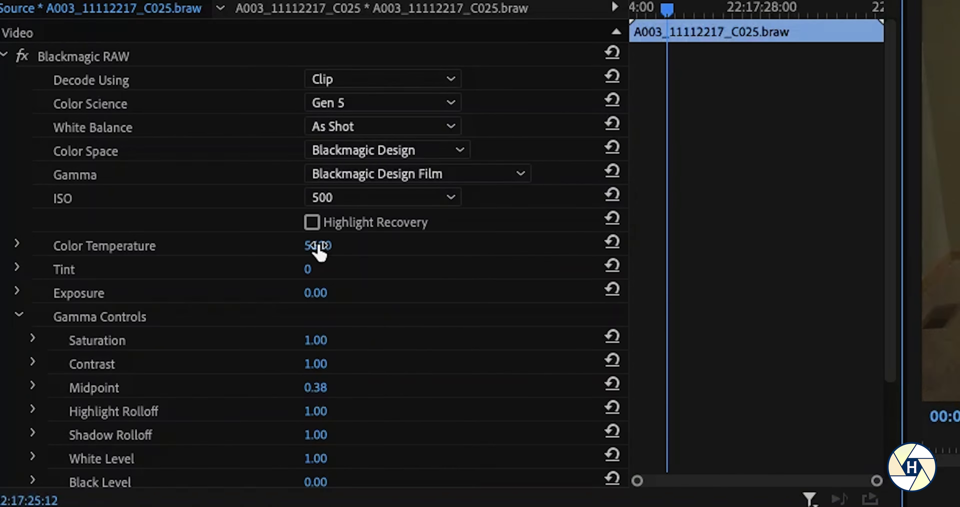
Step: Set the clip's Blackmagic RAW Color Temperature to 5566 and its Contrast to 1.12
{"action": "left_click_drag", "start_coordinate": [317, 246], "coordinate": [318, 246]}
{"action": "left_click_drag", "start_coordinate": [316, 246], "coordinate": [317, 245]}
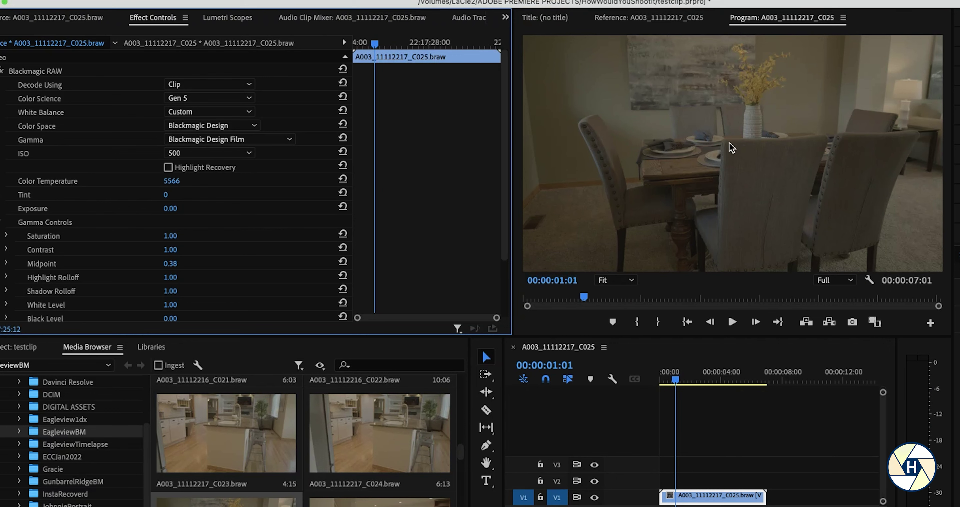
{"action": "left_click", "coordinate": [7, 249]}
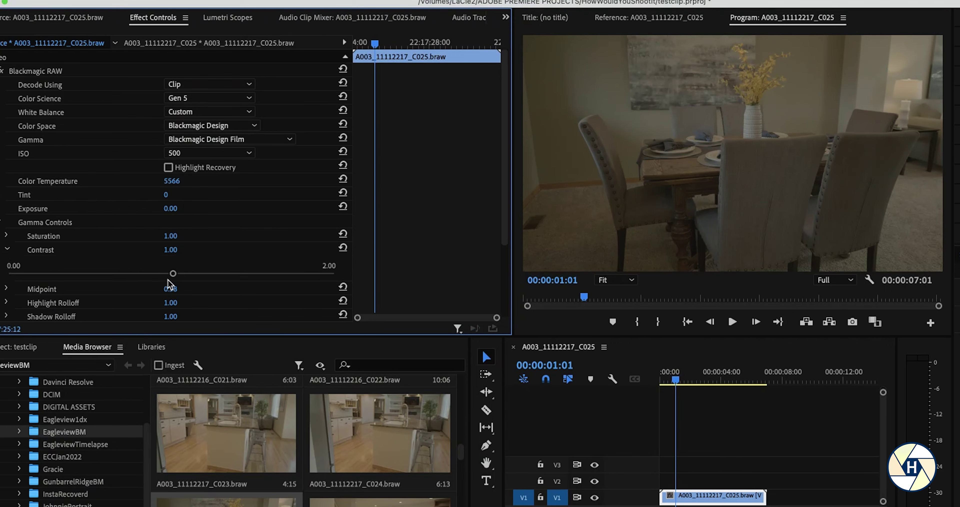
{"action": "left_click_drag", "start_coordinate": [174, 276], "coordinate": [190, 277]}
Step: Enable Use Video Black Level and Highlight Recovery in the clip's Blackmagic RAW settings
{"action": "scroll", "coordinate": [275, 218], "scroll_direction": "down", "scroll_amount": 3}
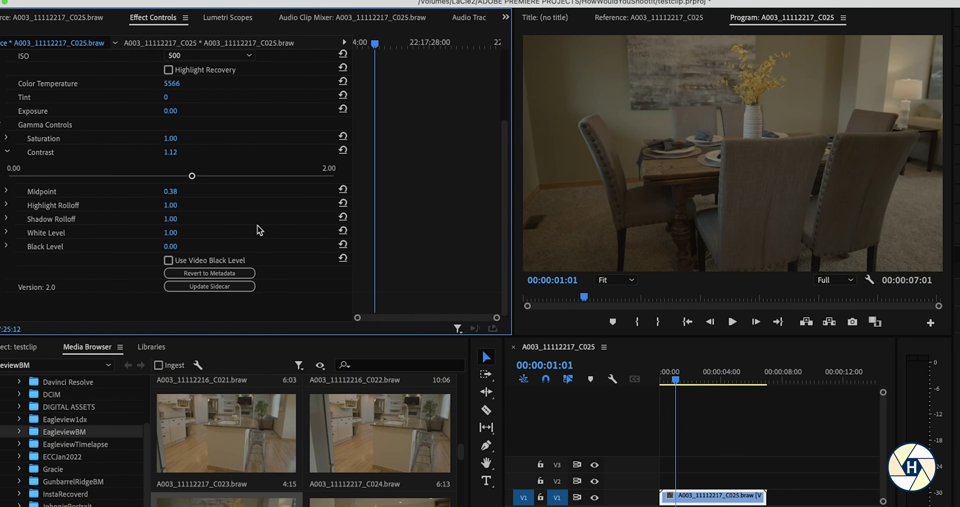
{"action": "left_click", "coordinate": [168, 260]}
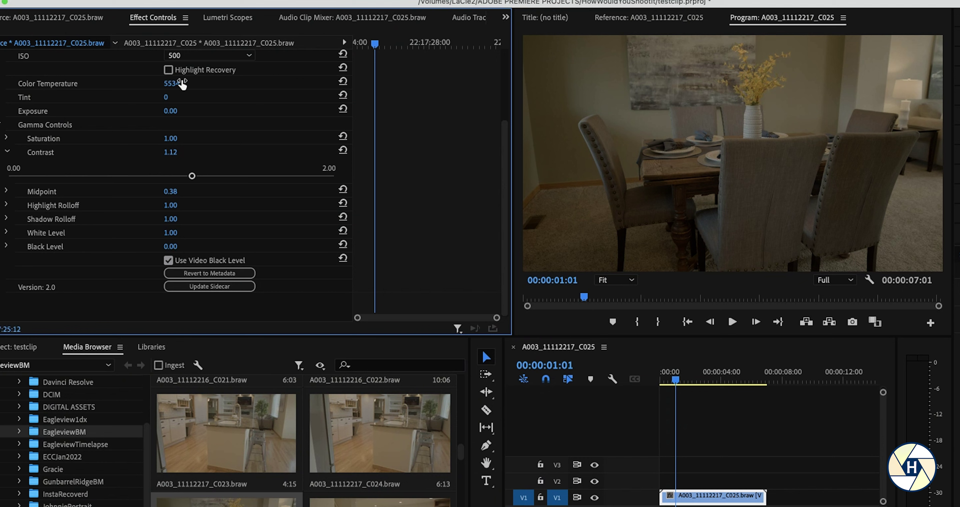
{"action": "left_click", "coordinate": [168, 70]}
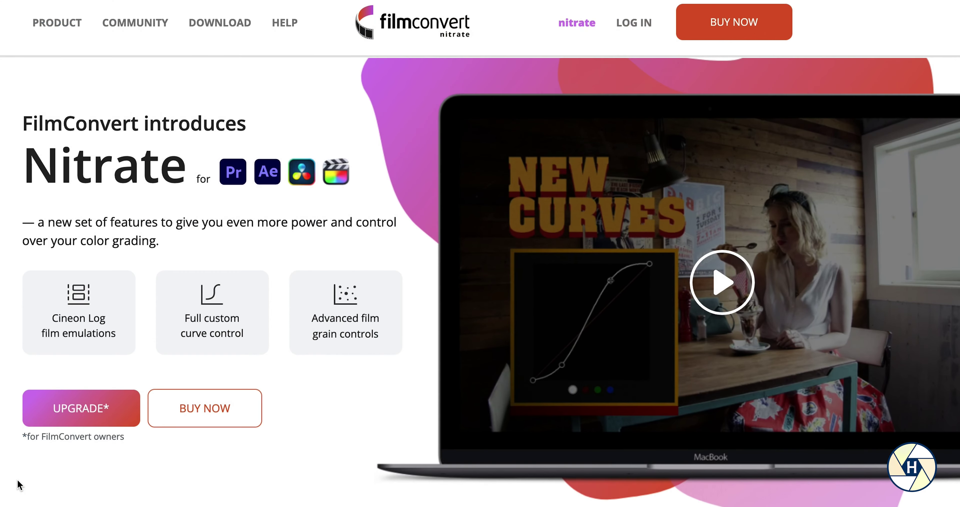
Step: Switch to the FilmConvert Nitrate web page and look through its features and the plugin versions offered
{"action": "scroll", "coordinate": [18, 483], "scroll_direction": "down", "scroll_amount": 3}
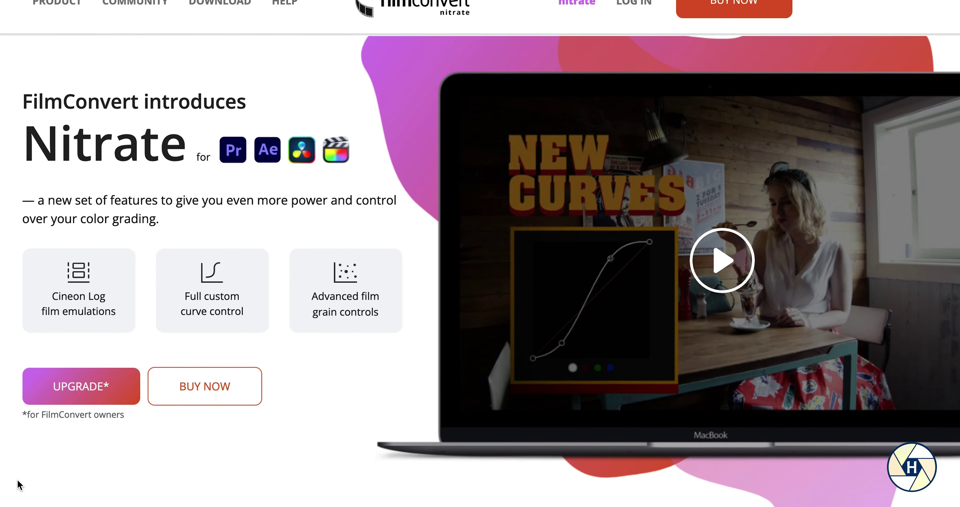
{"action": "scroll", "coordinate": [19, 485], "scroll_direction": "down", "scroll_amount": 4}
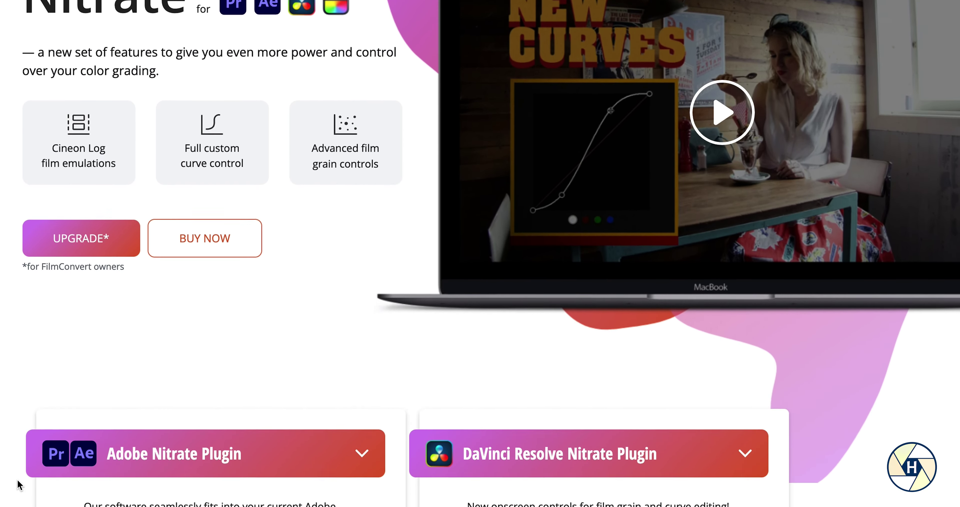
{"action": "scroll", "coordinate": [20, 484], "scroll_direction": "down", "scroll_amount": 3}
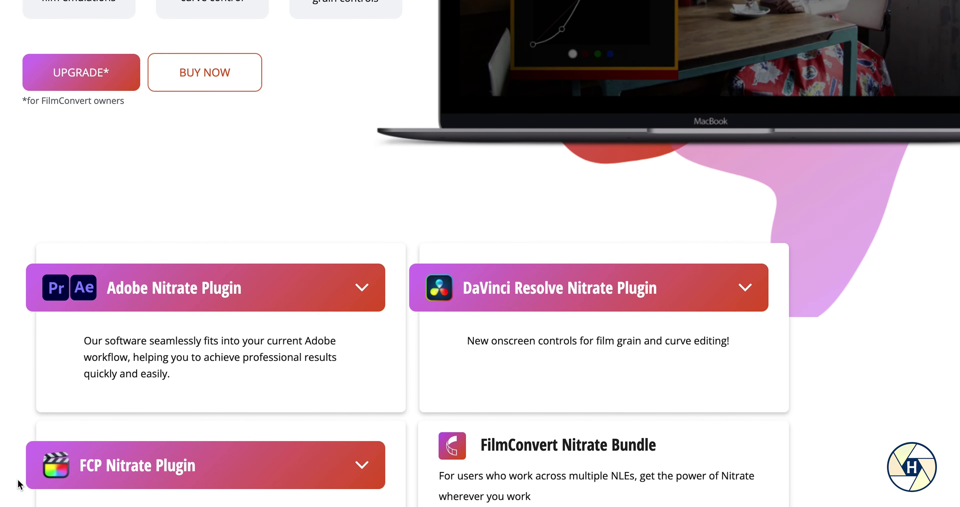
{"action": "scroll", "coordinate": [19, 484], "scroll_direction": "down", "scroll_amount": 2}
{"action": "scroll", "coordinate": [19, 484], "scroll_direction": "down", "scroll_amount": 2}
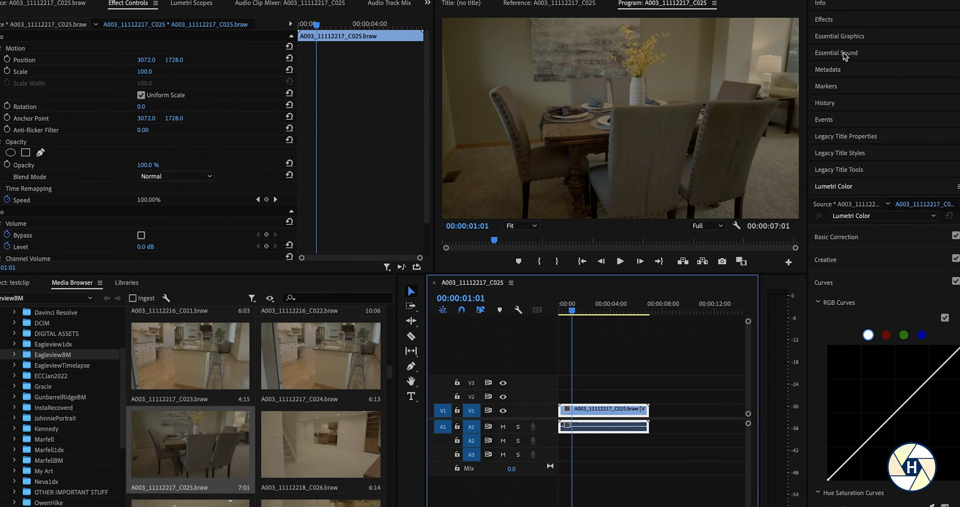
Step: Search the effects for "nitrate" and apply FilmConvert Nitrate to clip A003_11112217_C025.braw in the timeline
{"action": "left_click", "coordinate": [843, 21]}
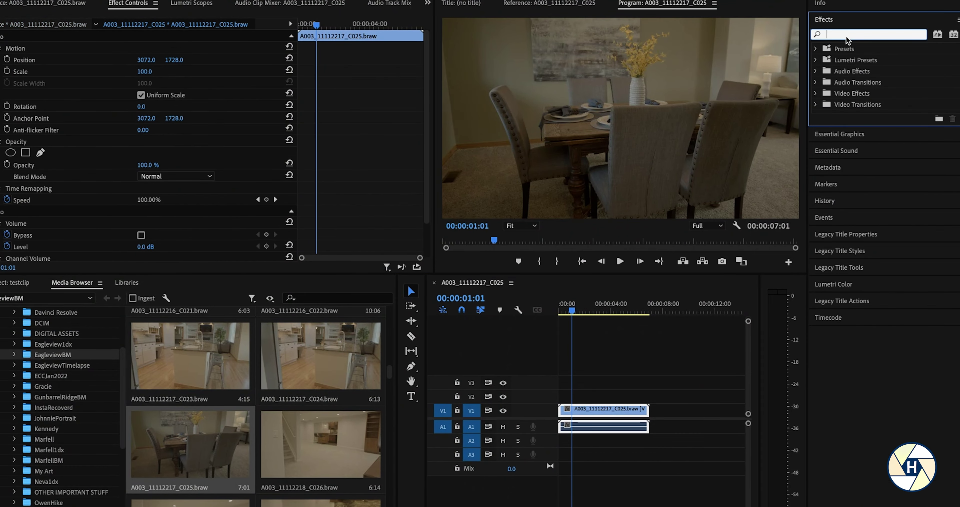
{"action": "type", "text": "nitrate"}
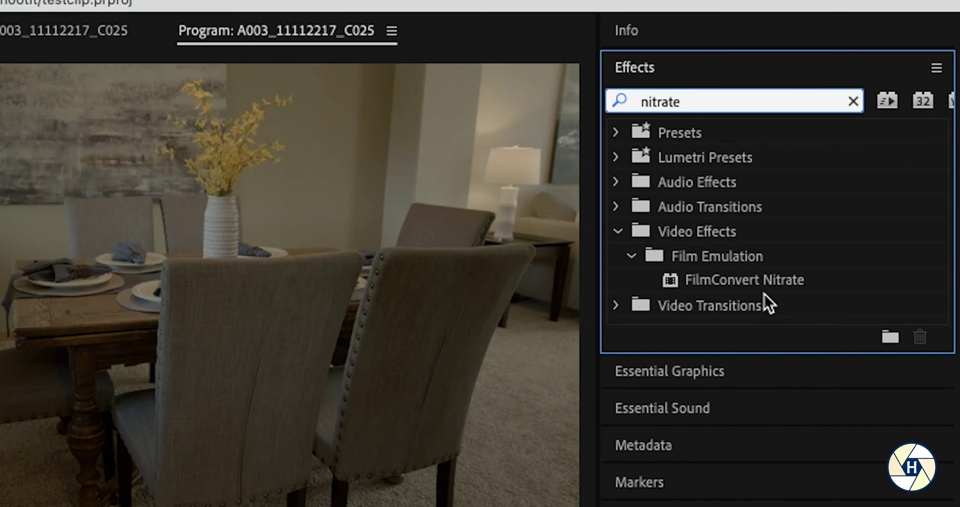
{"action": "left_click", "coordinate": [752, 286]}
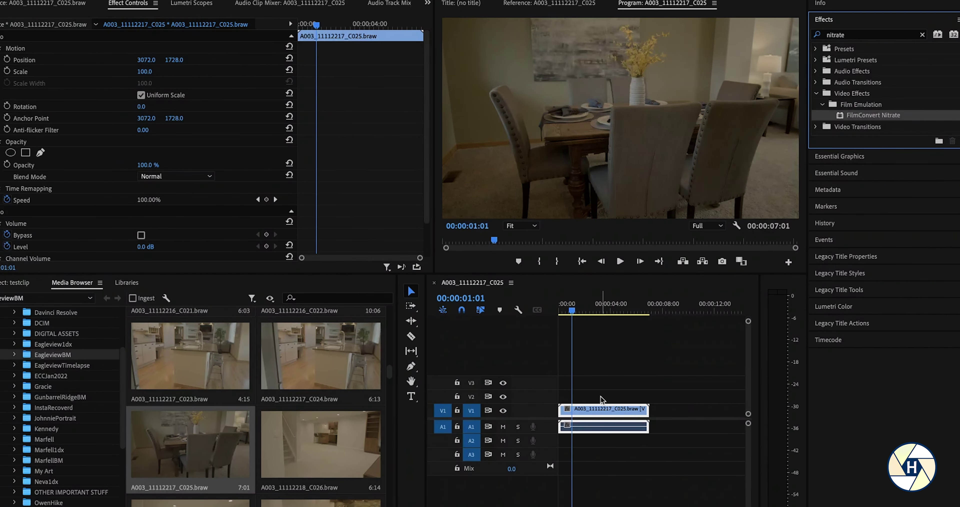
{"action": "left_click_drag", "start_coordinate": [874, 118], "coordinate": [600, 413]}
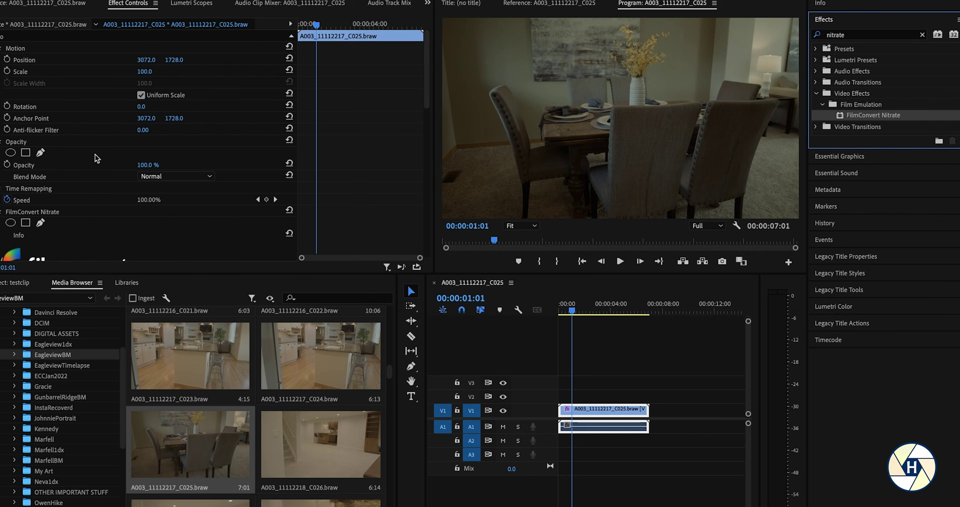
Step: Set the FilmConvert Nitrate camera to Blackmagic Design, Pocket Cinema Camera 6K, with the Film profile
{"action": "scroll", "coordinate": [97, 159], "scroll_direction": "down", "scroll_amount": 5}
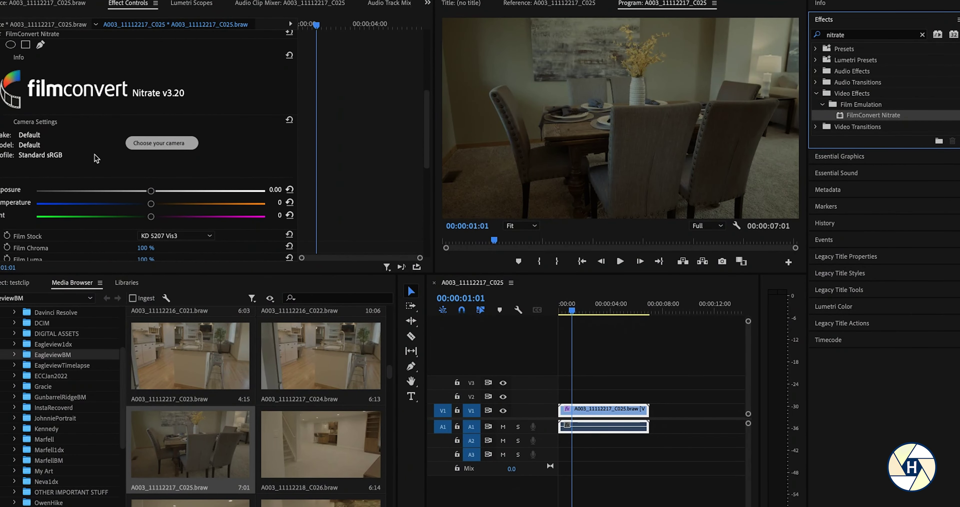
{"action": "scroll", "coordinate": [95, 154], "scroll_direction": "down", "scroll_amount": 1}
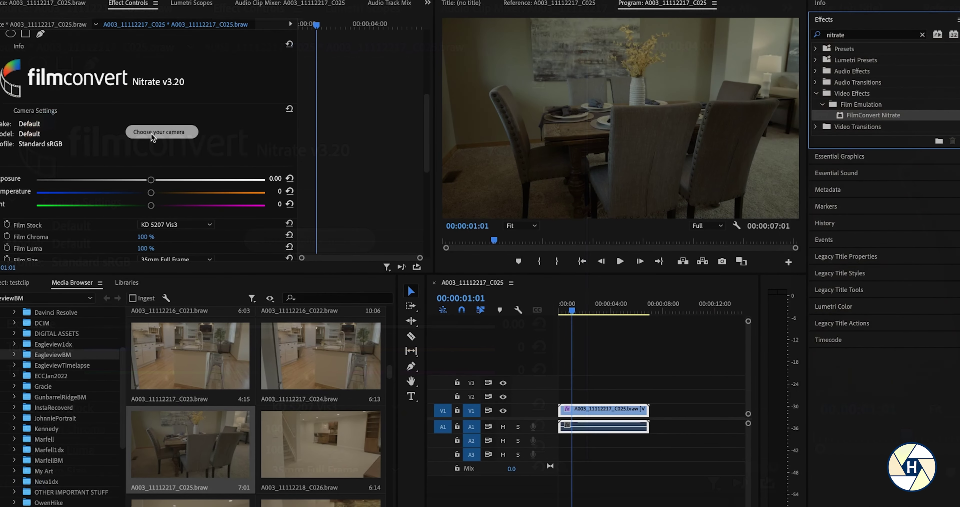
{"action": "left_click", "coordinate": [293, 252]}
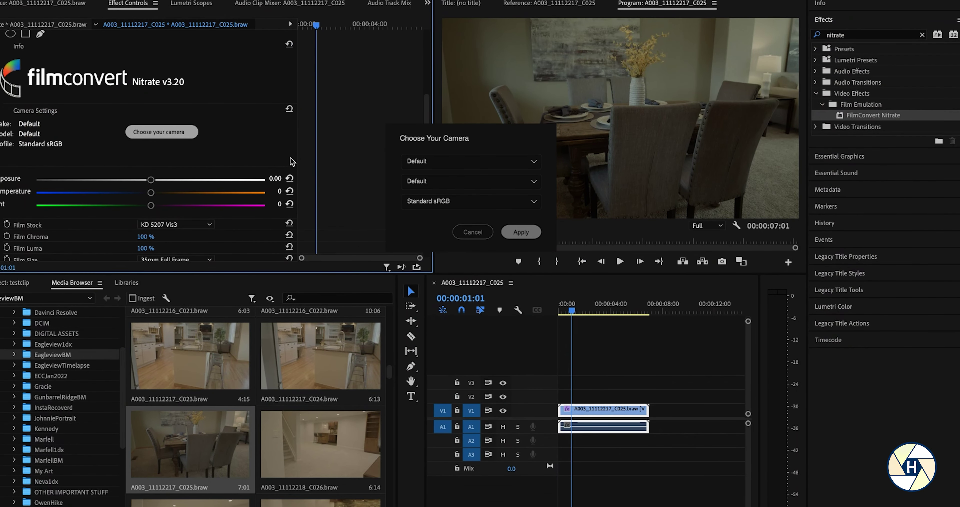
{"action": "left_click", "coordinate": [456, 166]}
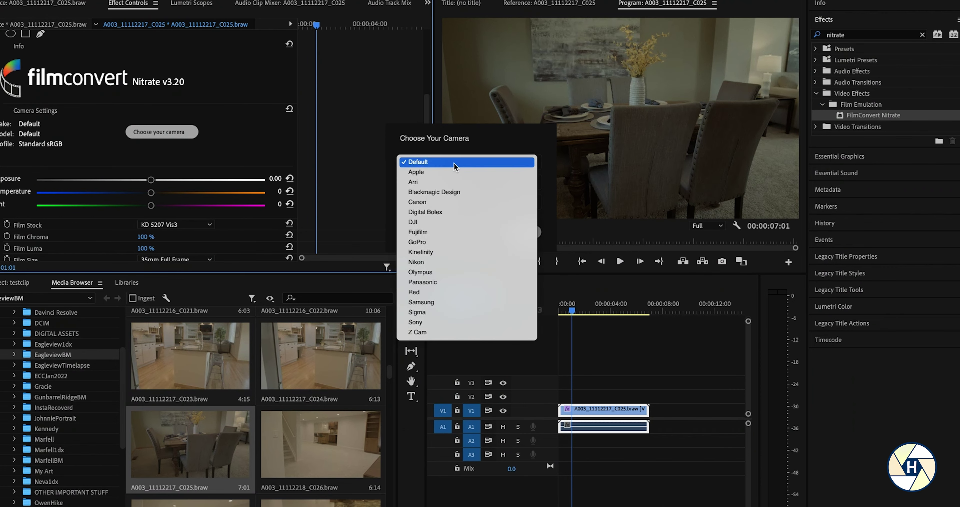
{"action": "left_click", "coordinate": [450, 191]}
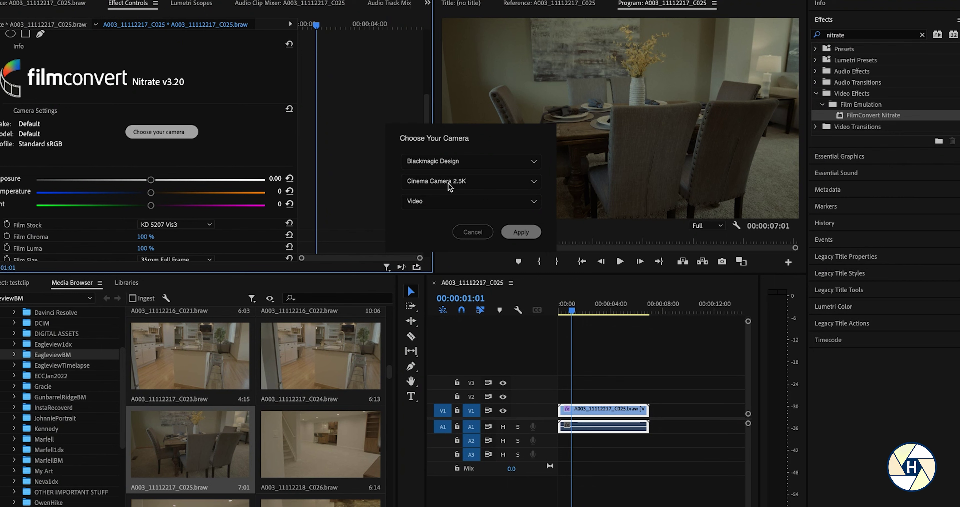
{"action": "left_click", "coordinate": [448, 183]}
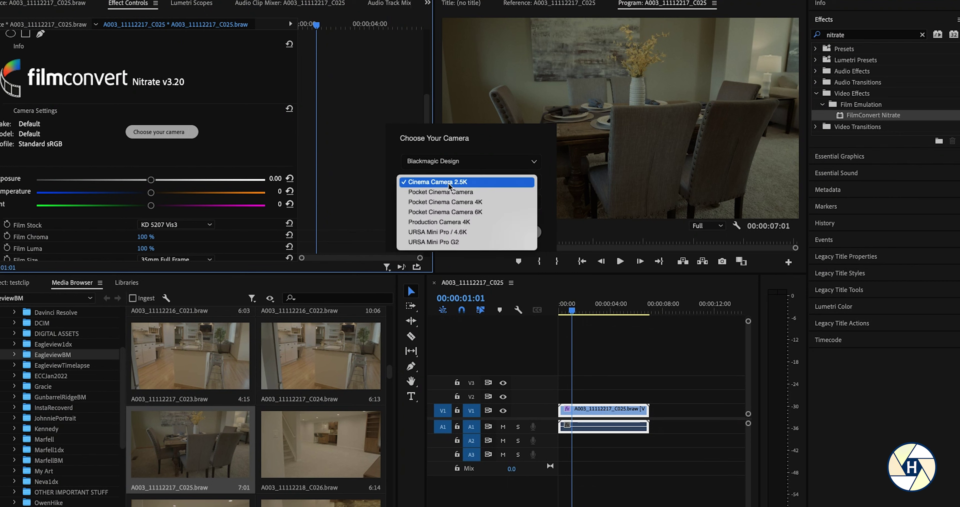
{"action": "left_click", "coordinate": [445, 212]}
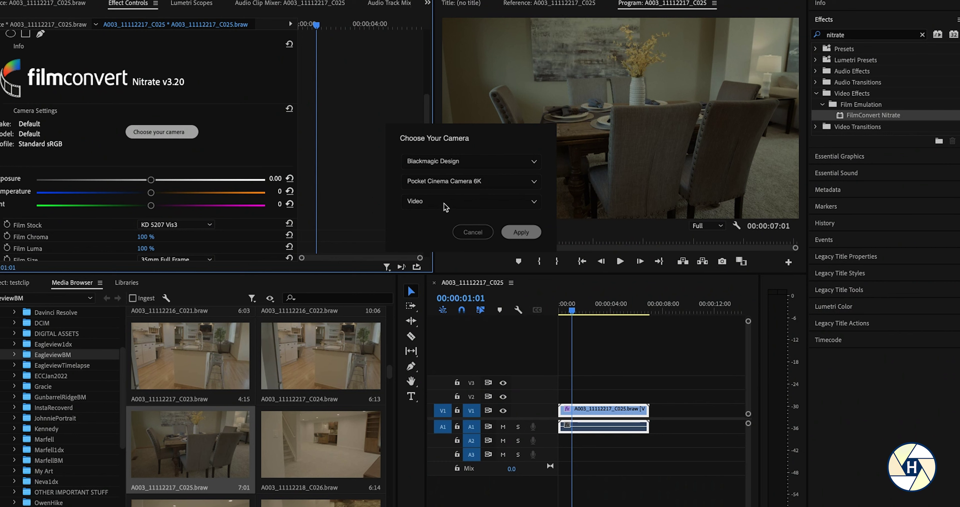
{"action": "left_click", "coordinate": [445, 207]}
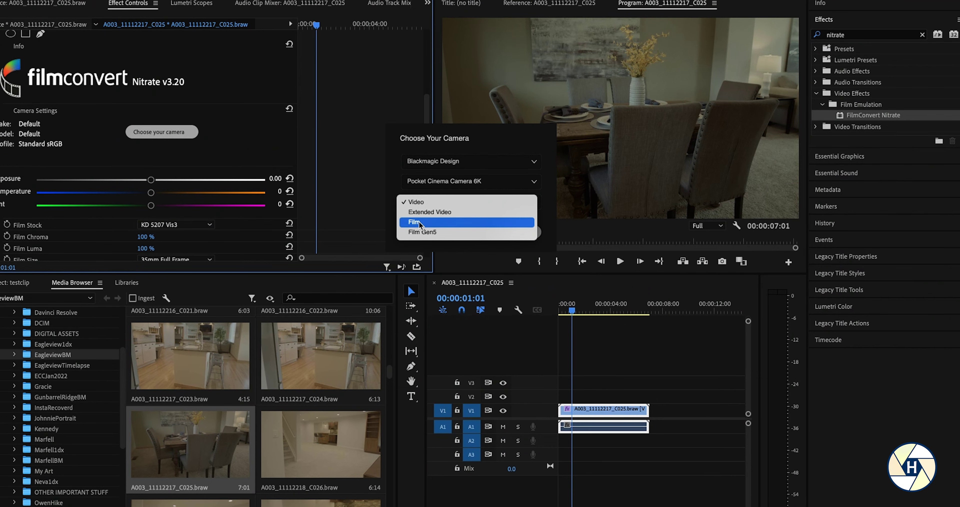
{"action": "left_click", "coordinate": [420, 223]}
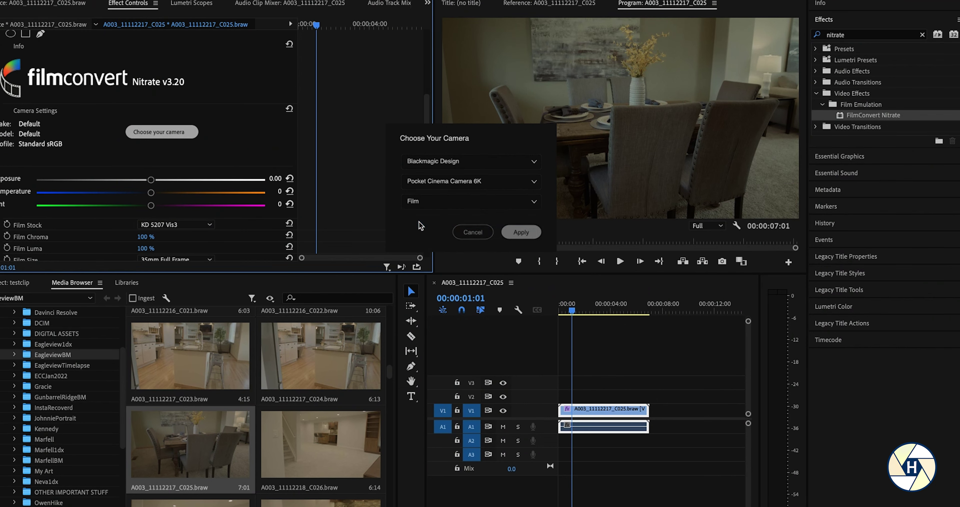
{"action": "left_click", "coordinate": [525, 234]}
{"action": "left_click", "coordinate": [608, 411]}
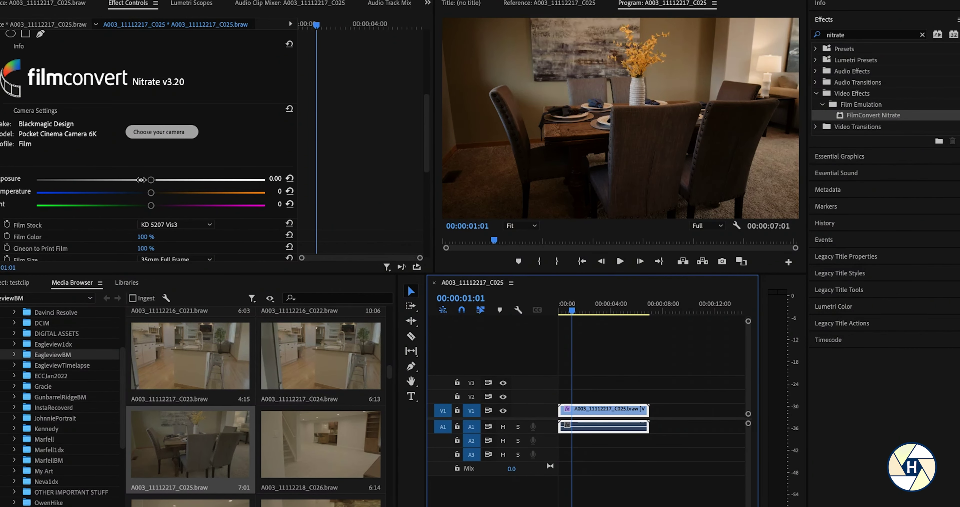
Step: Set the FilmConvert Nitrate Exposure to 0.24 and Temperature to -38
{"action": "left_click", "coordinate": [151, 179]}
{"action": "left_click_drag", "start_coordinate": [154, 180], "coordinate": [157, 180]}
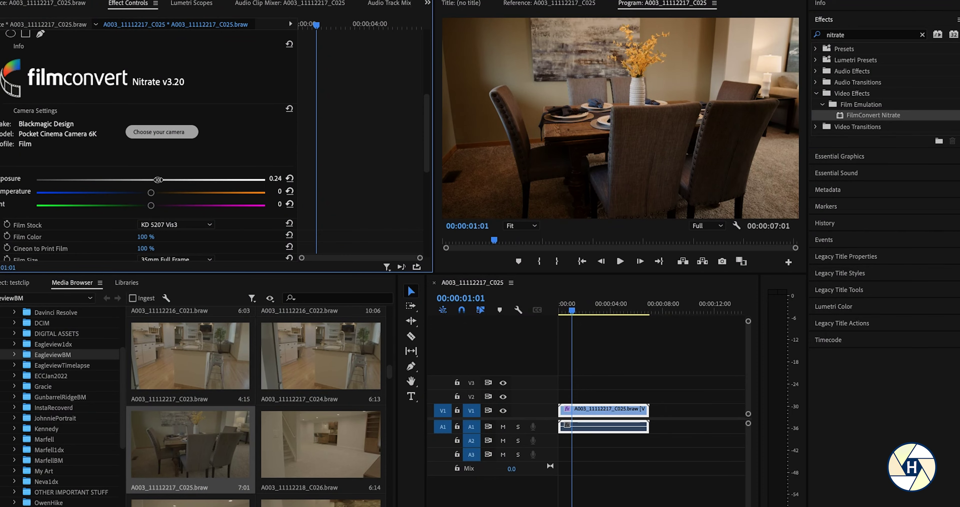
{"action": "left_click_drag", "start_coordinate": [152, 192], "coordinate": [116, 192]}
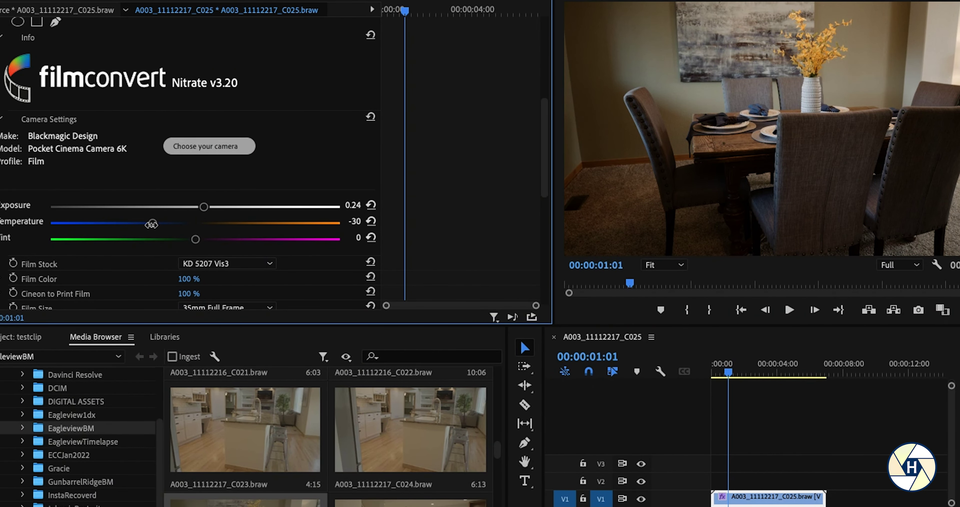
{"action": "left_click_drag", "start_coordinate": [151, 224], "coordinate": [150, 224]}
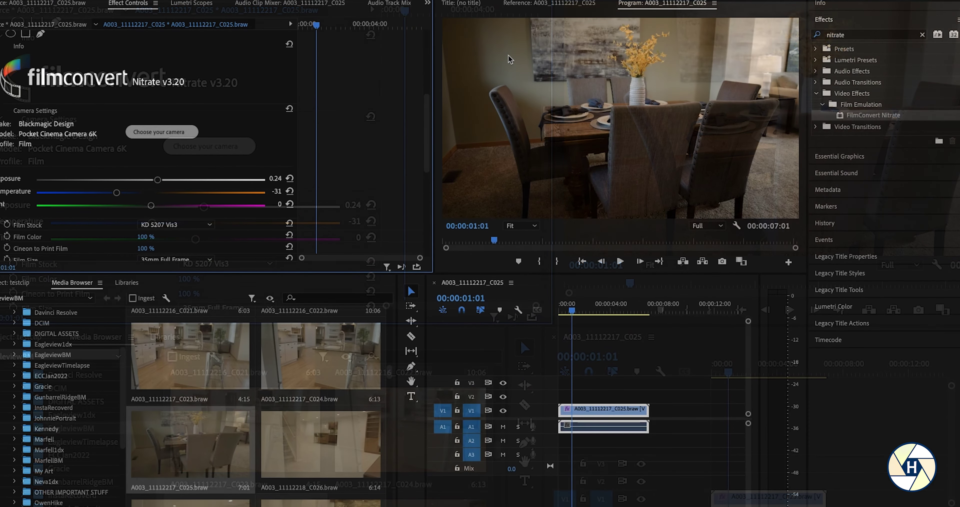
{"action": "left_click_drag", "start_coordinate": [117, 193], "coordinate": [111, 193]}
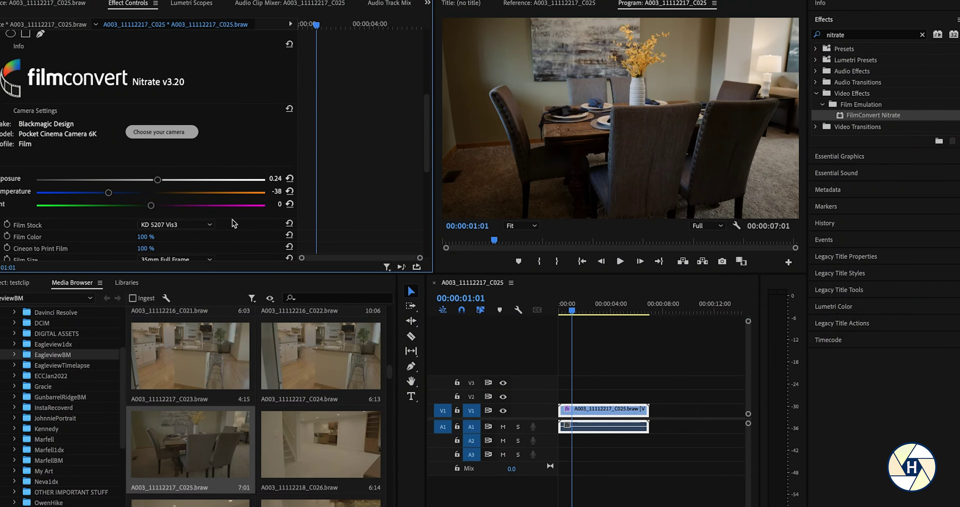
Step: Try the KD TrX 400 film stock and switch back to KD 5207 Vis3
{"action": "scroll", "coordinate": [236, 224], "scroll_direction": "down", "scroll_amount": 2}
{"action": "scroll", "coordinate": [236, 224], "scroll_direction": "down", "scroll_amount": 1}
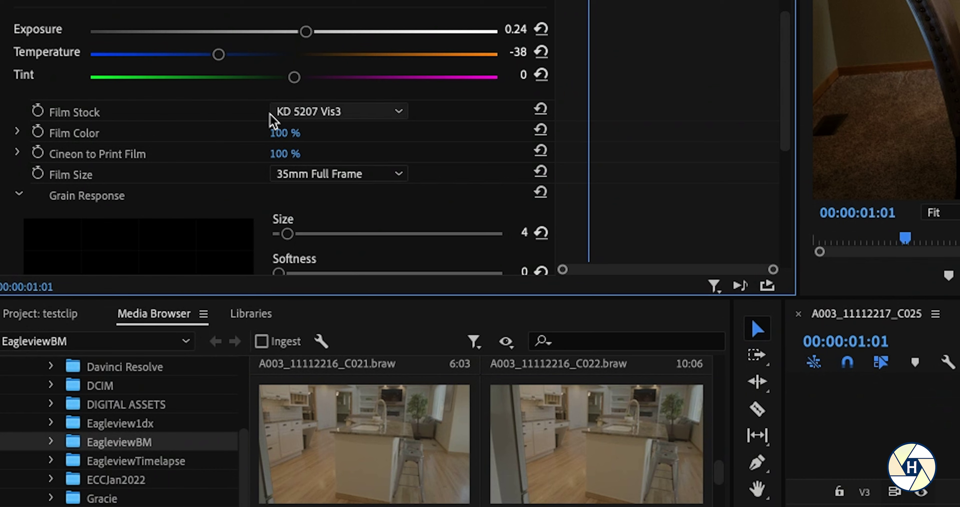
{"action": "left_click", "coordinate": [301, 113]}
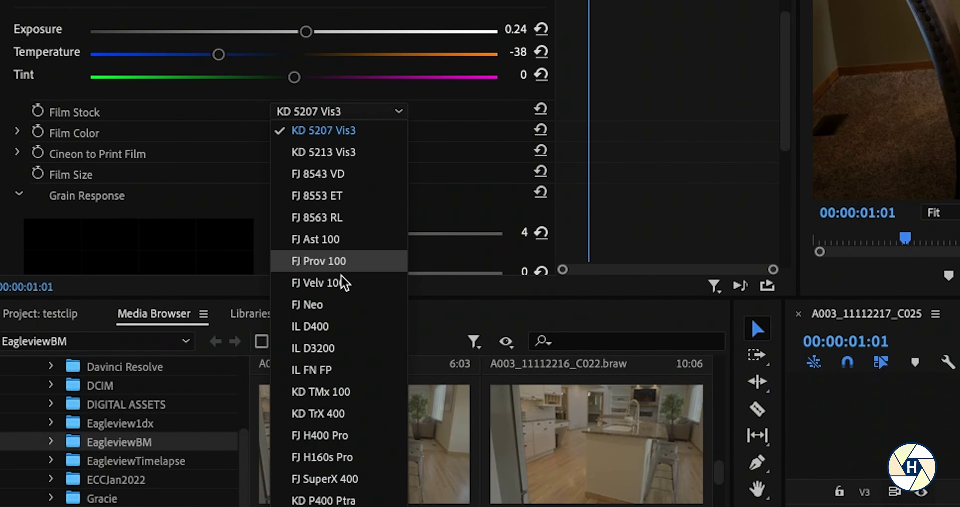
{"action": "left_click", "coordinate": [331, 418]}
{"action": "left_click", "coordinate": [317, 113]}
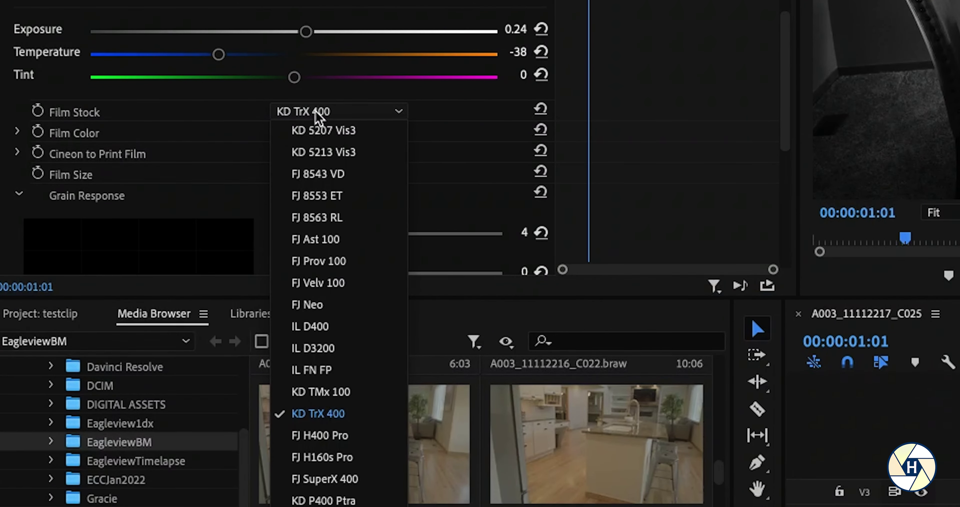
{"action": "left_click", "coordinate": [318, 129]}
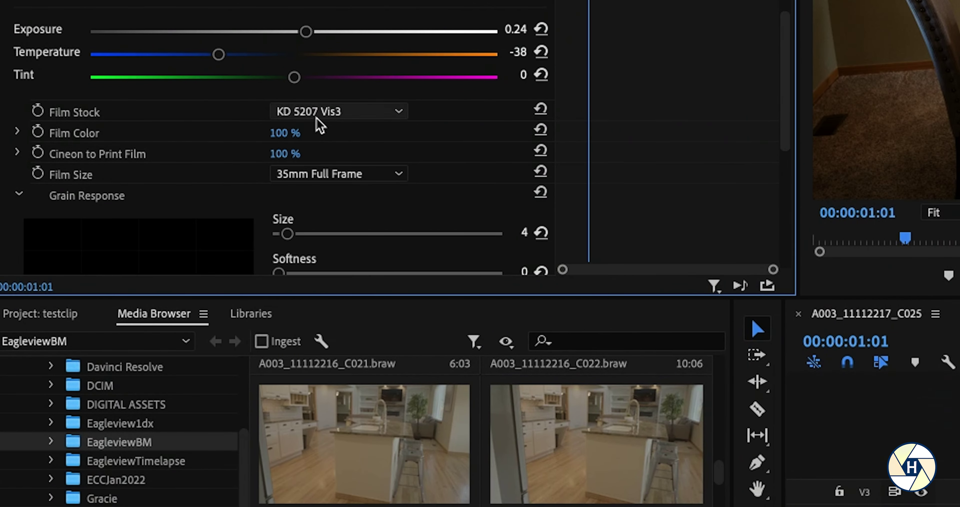
Step: Set the film stock to FJ Prov 100 and lower the Temperature to -60
{"action": "left_click", "coordinate": [346, 118]}
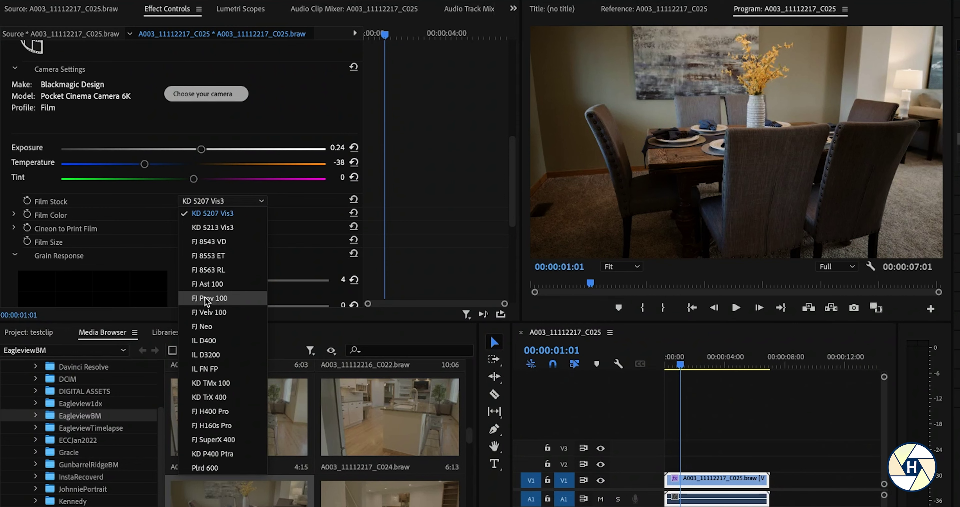
{"action": "left_click", "coordinate": [206, 298]}
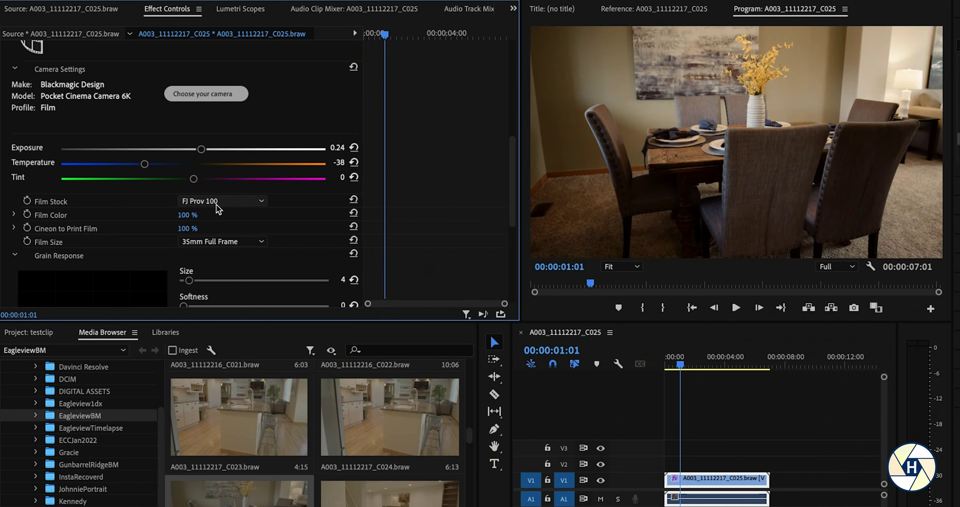
{"action": "left_click_drag", "start_coordinate": [146, 164], "coordinate": [117, 164]}
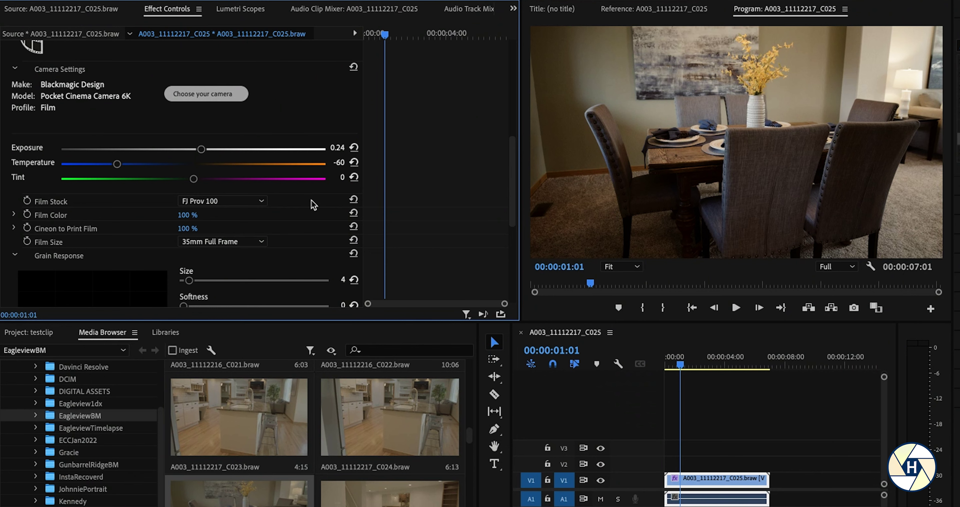
Step: Expand Film Color and Cineon to Print Film and try their strength sliders, leaving both at 100%
{"action": "scroll", "coordinate": [306, 235], "scroll_direction": "down", "scroll_amount": 2}
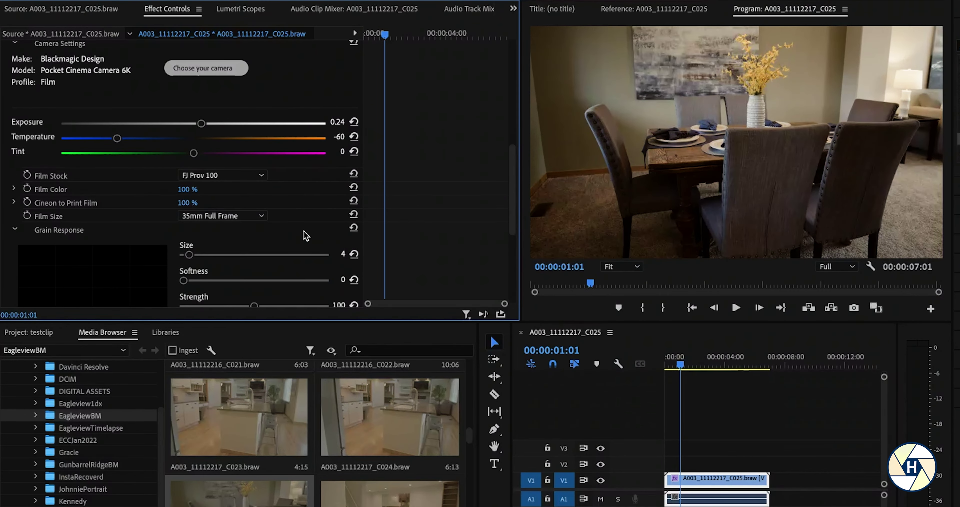
{"action": "left_click", "coordinate": [14, 189]}
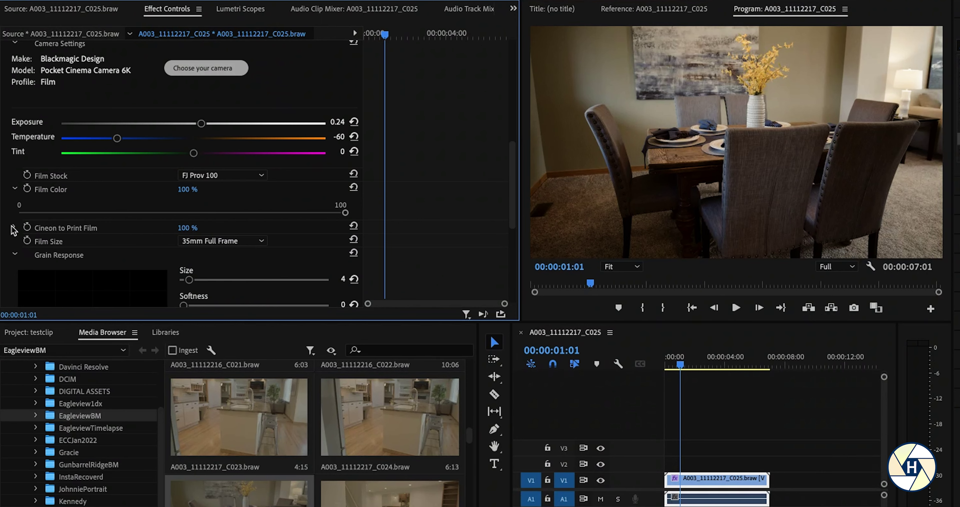
{"action": "mouse_move", "coordinate": [343, 213]}
{"action": "left_mouse_down"}
{"action": "mouse_move", "coordinate": [272, 213]}
{"action": "mouse_move", "coordinate": [355, 217]}
{"action": "left_mouse_up"}
{"action": "scroll", "coordinate": [307, 212], "scroll_direction": "down", "scroll_amount": 1}
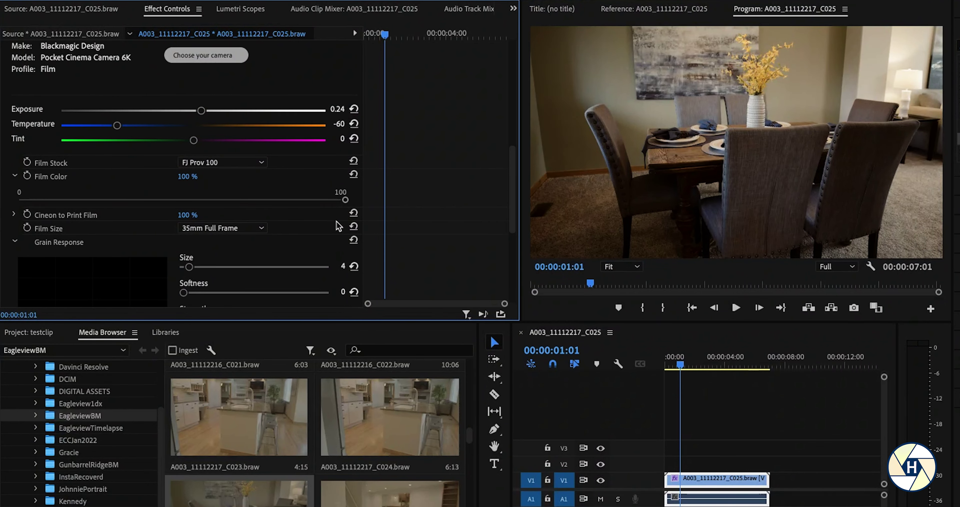
{"action": "scroll", "coordinate": [337, 222], "scroll_direction": "down", "scroll_amount": 1}
{"action": "left_click", "coordinate": [15, 201]}
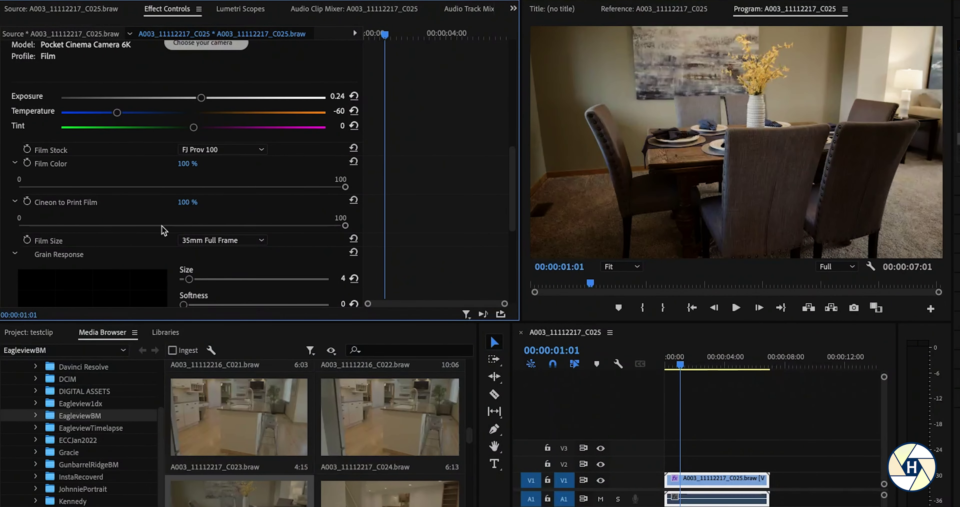
{"action": "mouse_move", "coordinate": [345, 225]}
{"action": "left_mouse_down"}
{"action": "mouse_move", "coordinate": [238, 226]}
{"action": "mouse_move", "coordinate": [359, 235]}
{"action": "left_mouse_up"}
Step: Try the Super 8 film size on the clip
{"action": "left_click", "coordinate": [250, 242]}
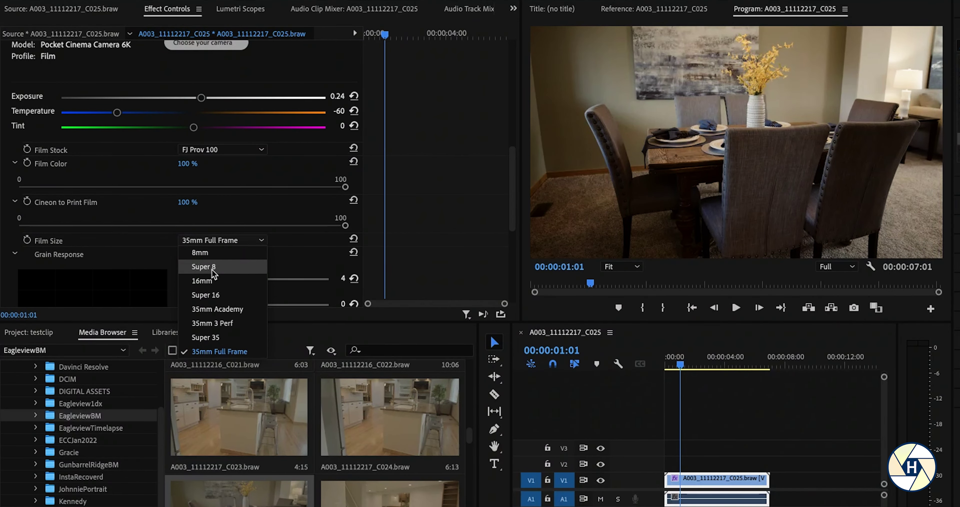
{"action": "left_click", "coordinate": [204, 266]}
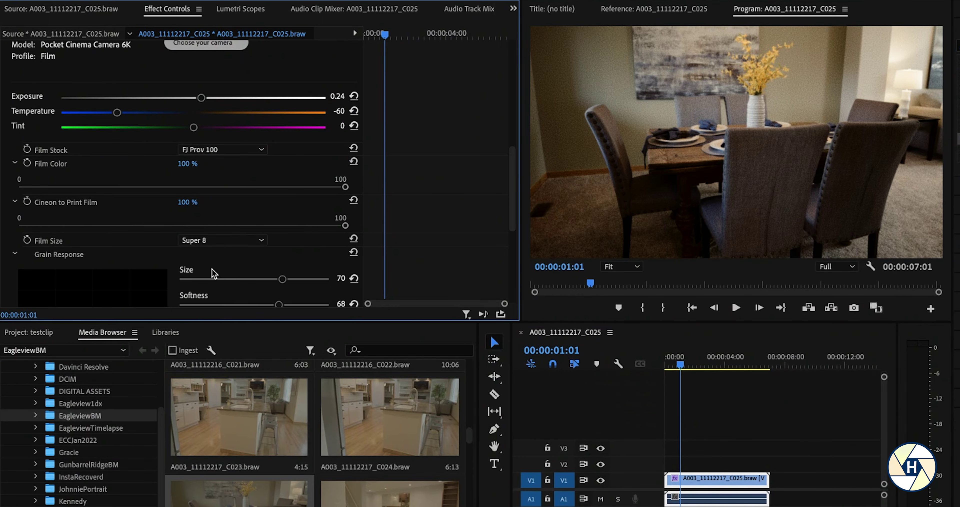
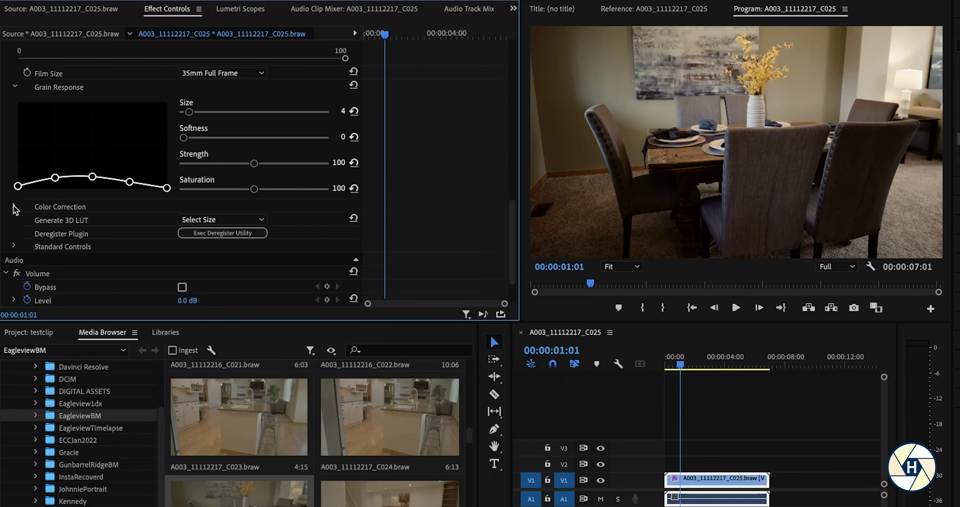
Step: Use the color wheel sliders to slightly darken the shadows and highlights and brighten the midtones, and save the project
{"action": "scroll", "coordinate": [221, 237], "scroll_direction": "down", "scroll_amount": 3}
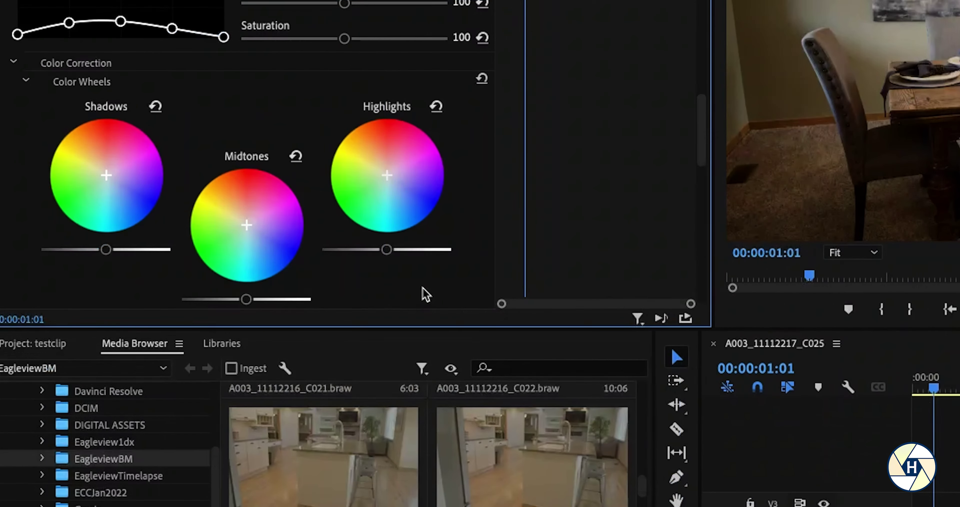
{"action": "scroll", "coordinate": [313, 297], "scroll_direction": "down", "scroll_amount": 2}
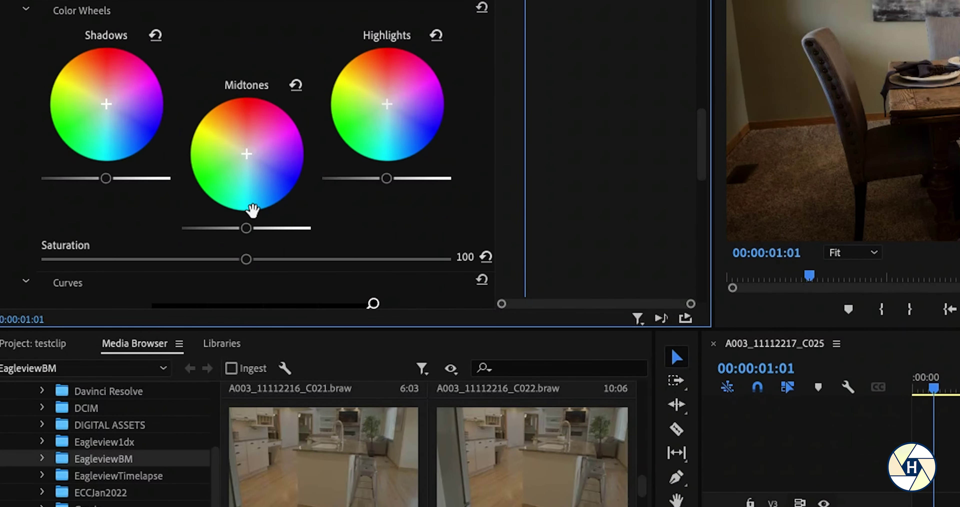
{"action": "mouse_move", "coordinate": [107, 178]}
{"action": "left_mouse_down"}
{"action": "mouse_move", "coordinate": [75, 178]}
{"action": "mouse_move", "coordinate": [97, 178]}
{"action": "left_mouse_up"}
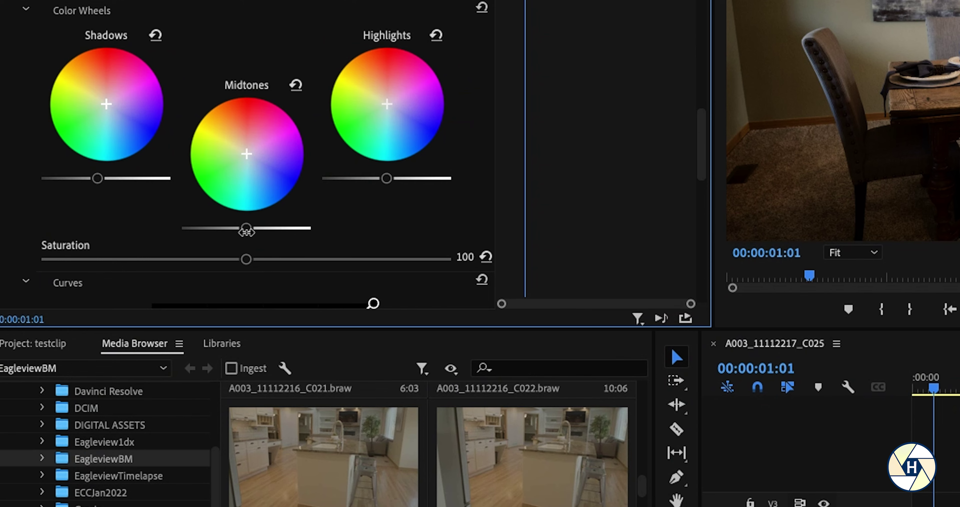
{"action": "left_click_drag", "start_coordinate": [246, 228], "coordinate": [251, 228]}
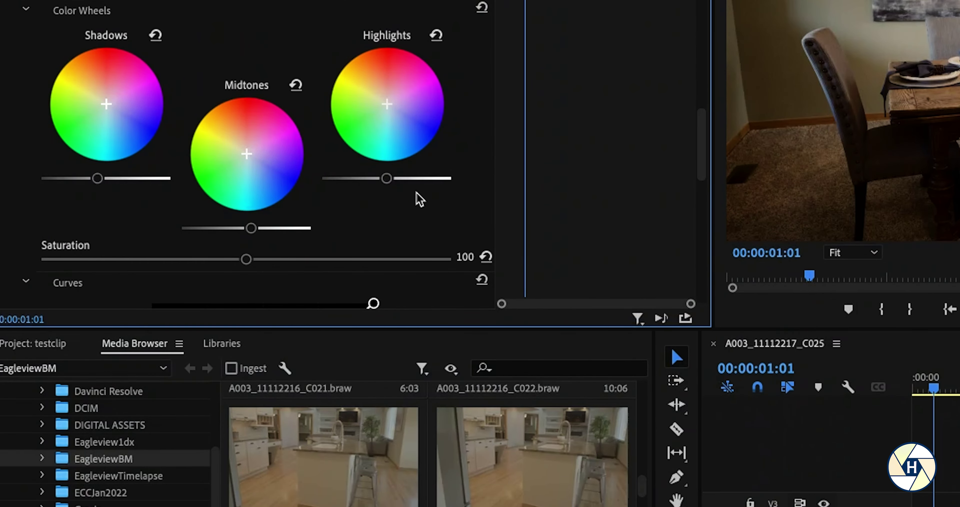
{"action": "mouse_move", "coordinate": [392, 179]}
{"action": "left_mouse_down"}
{"action": "mouse_move", "coordinate": [402, 180]}
{"action": "mouse_move", "coordinate": [390, 179]}
{"action": "left_mouse_up"}
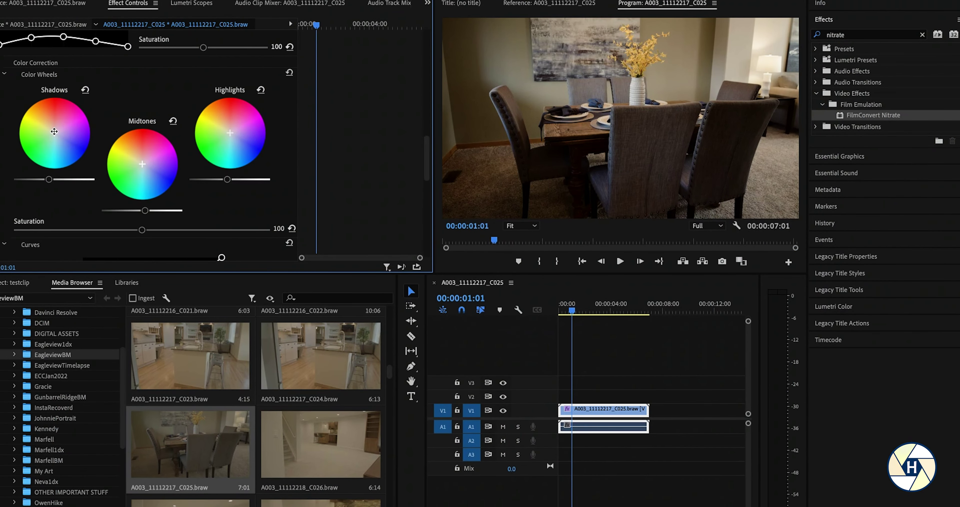
{"action": "key", "text": "ctrl+s"}
Step: Shift the Shadows color wheel slightly toward red and raise the color correction Saturation to 113
{"action": "left_click_drag", "start_coordinate": [54, 130], "coordinate": [53, 124]}
{"action": "left_click_drag", "start_coordinate": [142, 229], "coordinate": [158, 230]}
Step: Add shadow, midtone and highlight points to FilmConvert's white curve and raise them slightly to brighten the image
{"action": "scroll", "coordinate": [245, 195], "scroll_direction": "down", "scroll_amount": 5}
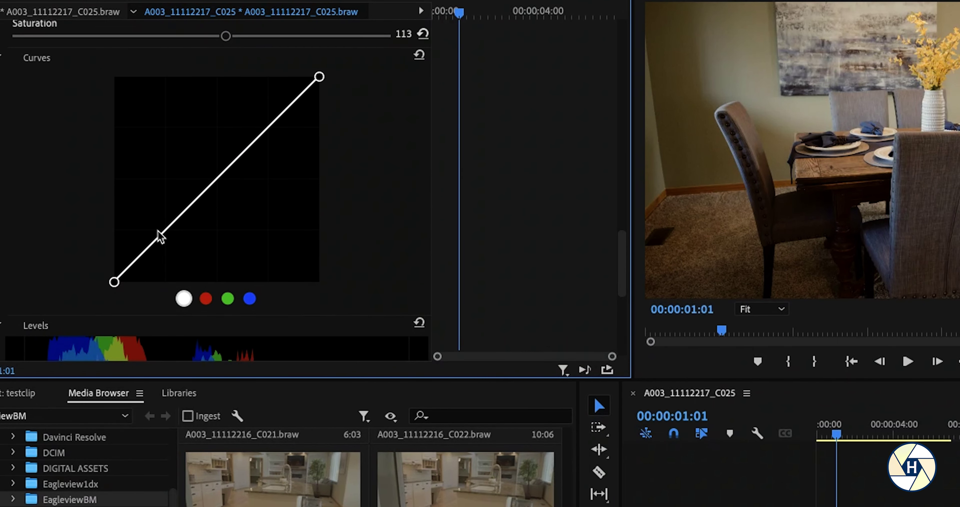
{"action": "left_click", "coordinate": [169, 224]}
{"action": "left_click", "coordinate": [217, 174]}
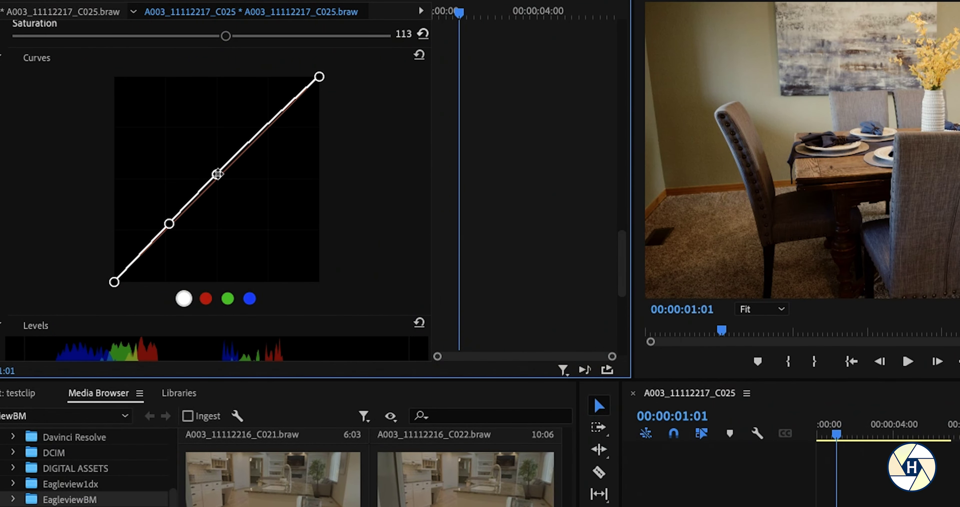
{"action": "left_click", "coordinate": [272, 120]}
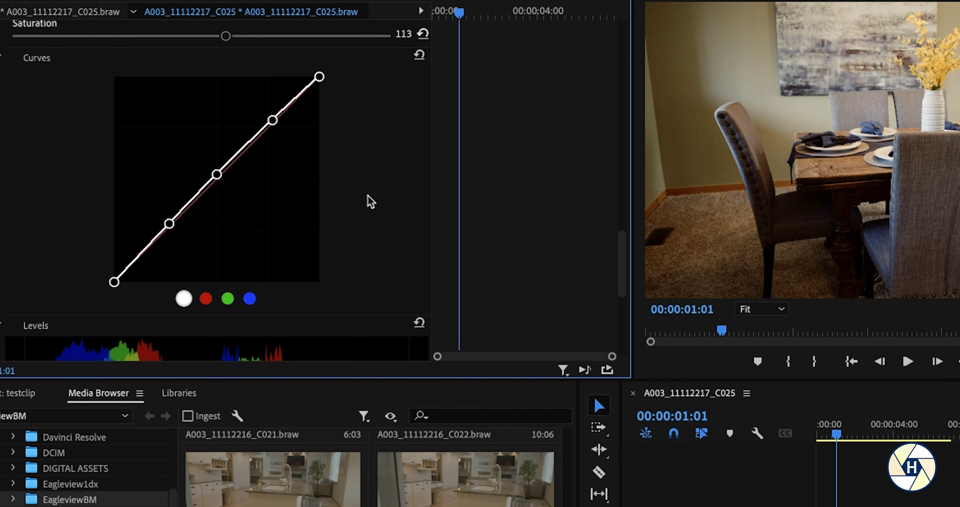
{"action": "scroll", "coordinate": [366, 202], "scroll_direction": "up", "scroll_amount": 8}
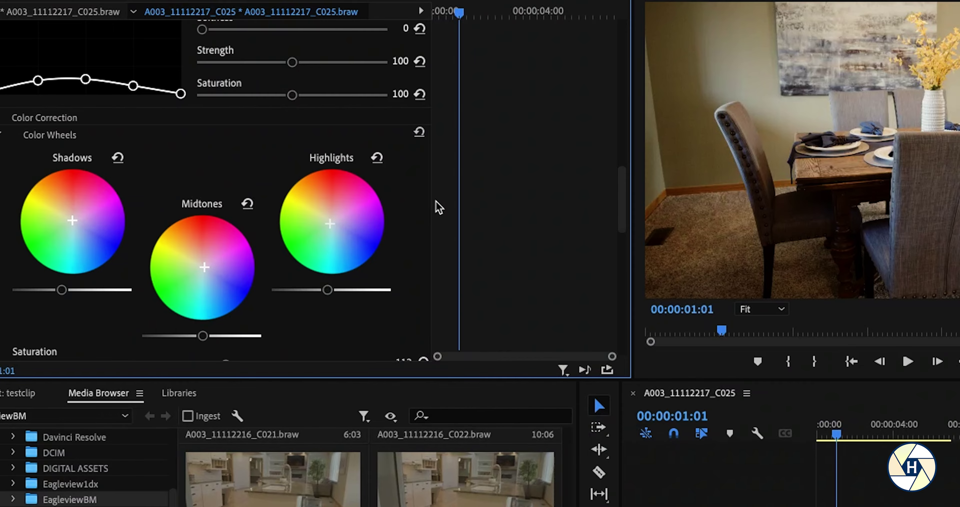
{"action": "scroll", "coordinate": [427, 206], "scroll_direction": "down", "scroll_amount": 6}
{"action": "scroll", "coordinate": [425, 205], "scroll_direction": "down", "scroll_amount": 5}
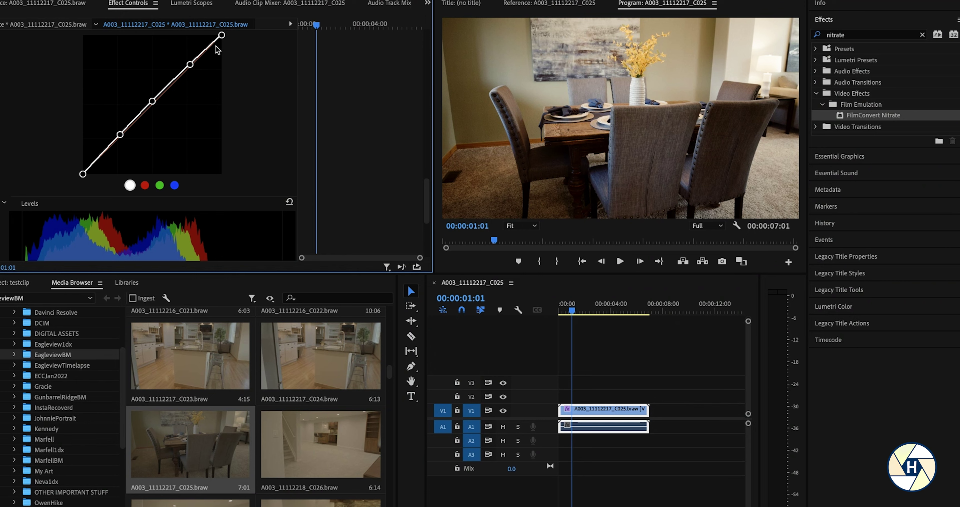
{"action": "left_click_drag", "start_coordinate": [152, 101], "coordinate": [153, 101]}
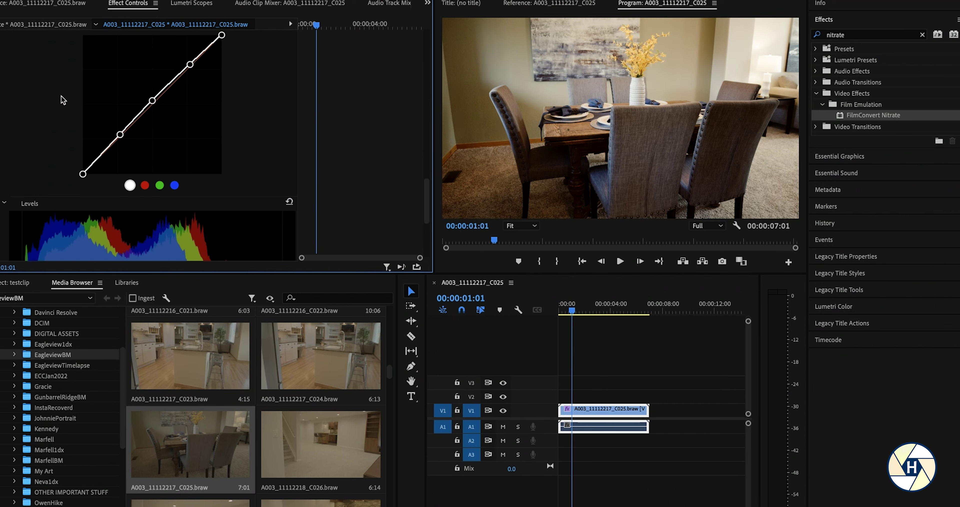
{"action": "scroll", "coordinate": [59, 99], "scroll_direction": "down", "scroll_amount": 5}
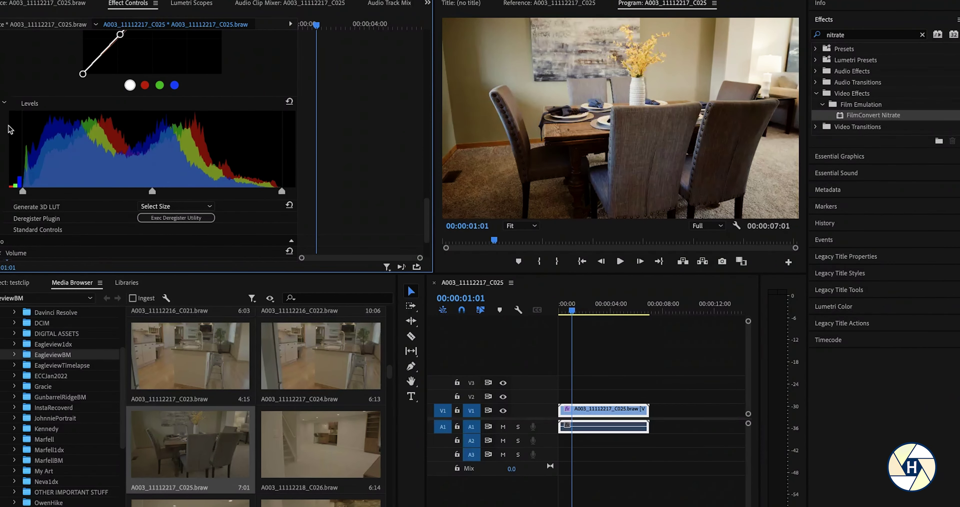
{"action": "scroll", "coordinate": [2, 144], "scroll_direction": "down", "scroll_amount": 1}
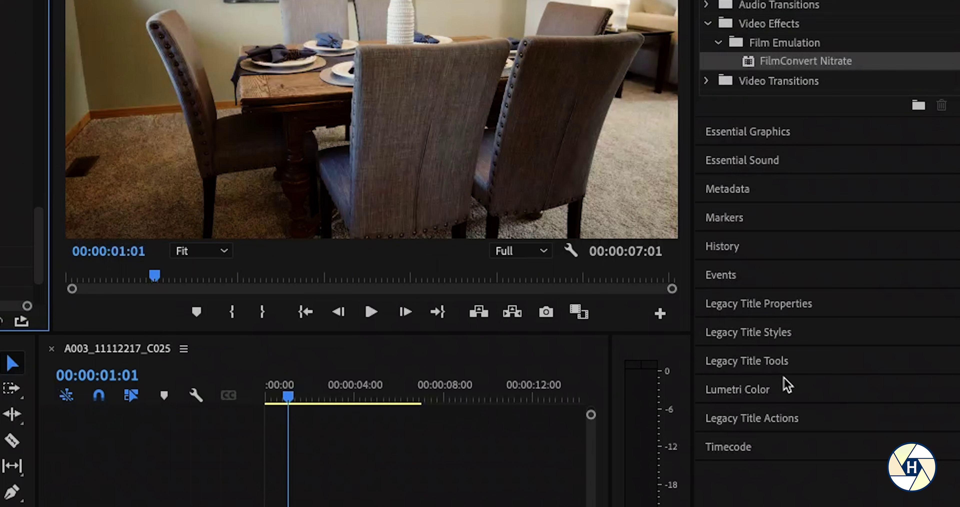
Step: In Lumetri Color's Basic Correction, set Contrast to 13.2 and Temperature to -3.9
{"action": "left_click", "coordinate": [782, 391]}
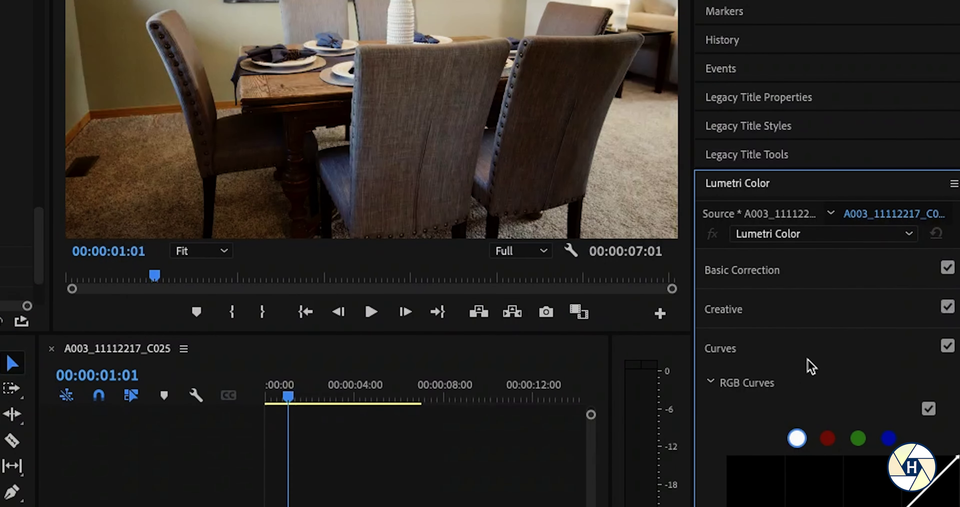
{"action": "left_click", "coordinate": [812, 283]}
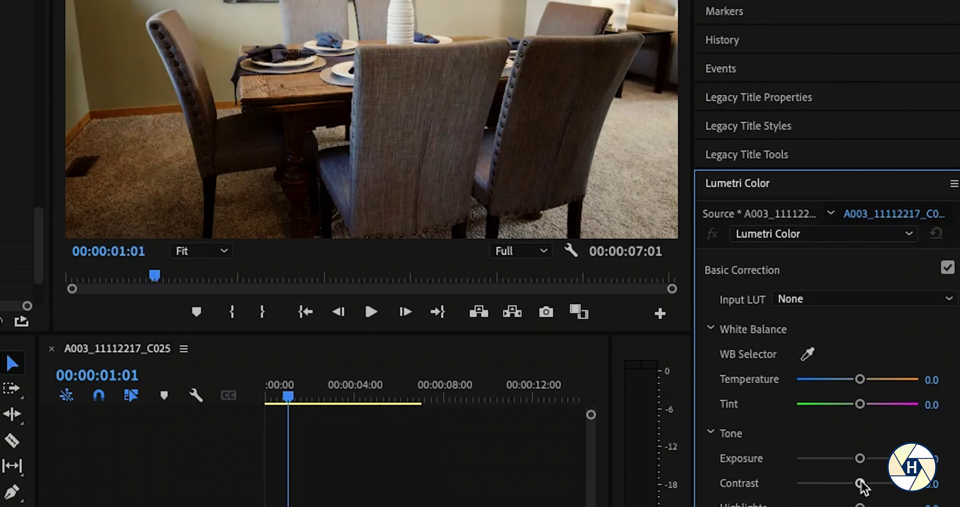
{"action": "left_click_drag", "start_coordinate": [860, 482], "coordinate": [865, 481]}
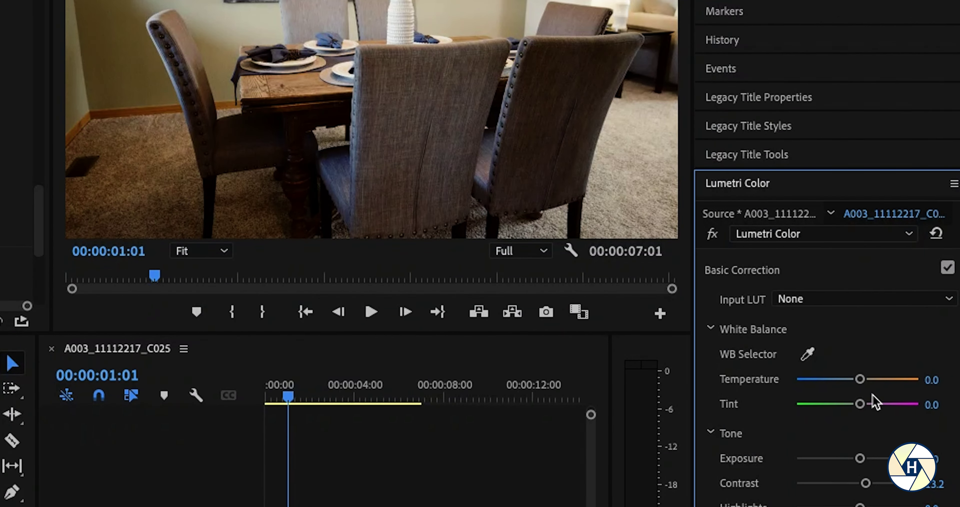
{"action": "left_click_drag", "start_coordinate": [860, 379], "coordinate": [854, 382]}
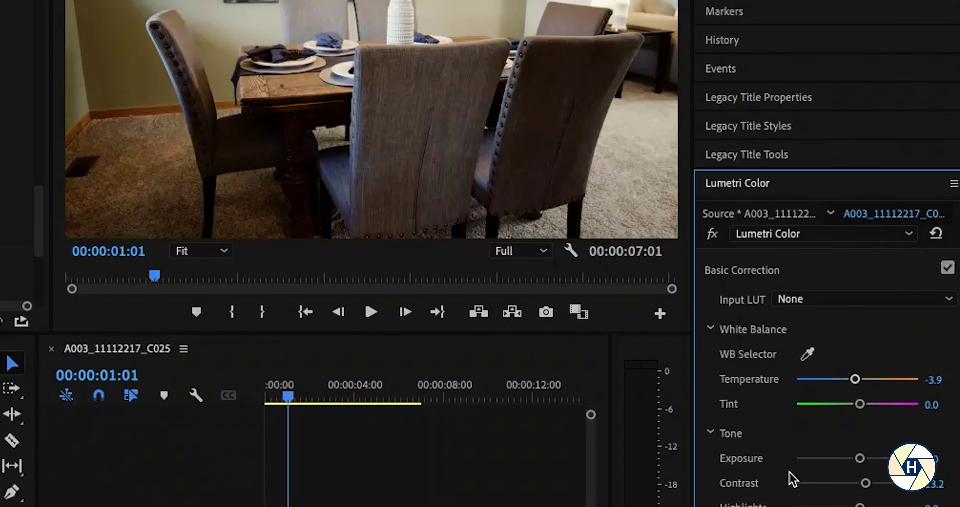
Step: Examine the available Lumetri Creative looks, leaving Look set to None
{"action": "scroll", "coordinate": [792, 477], "scroll_direction": "down", "scroll_amount": 3}
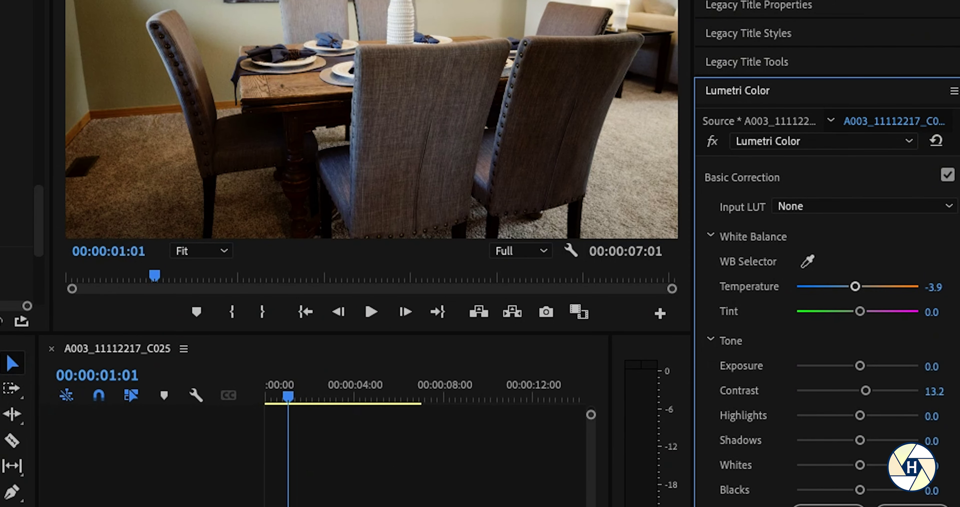
{"action": "left_click", "coordinate": [746, 506]}
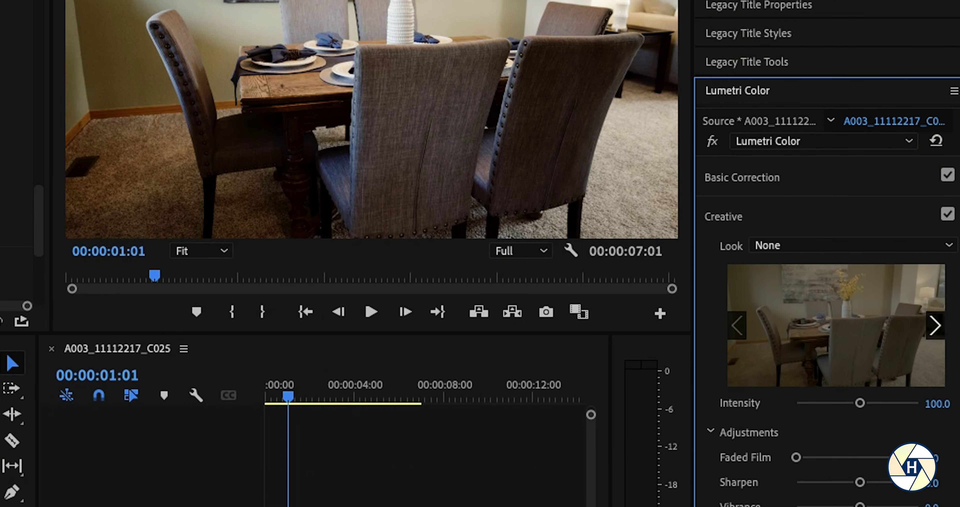
{"action": "left_click", "coordinate": [813, 246]}
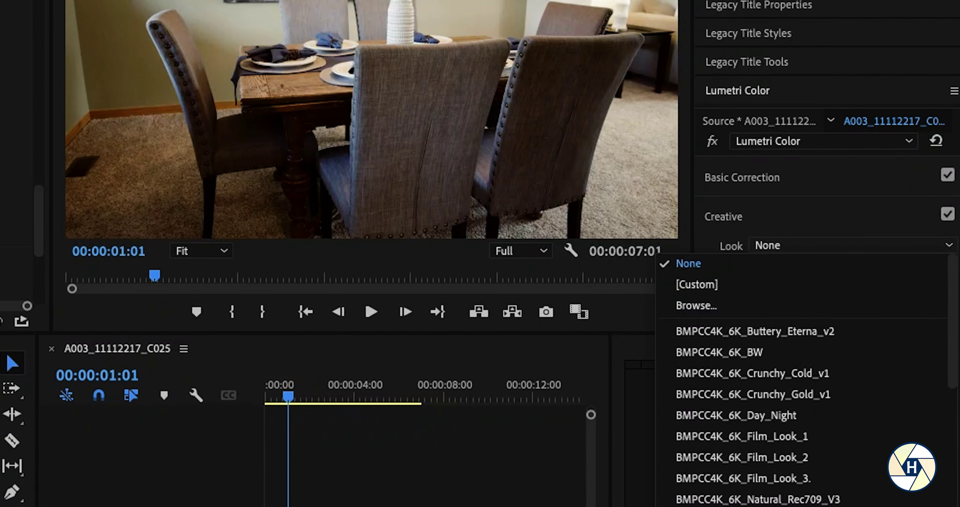
{"action": "key", "text": "Escape"}
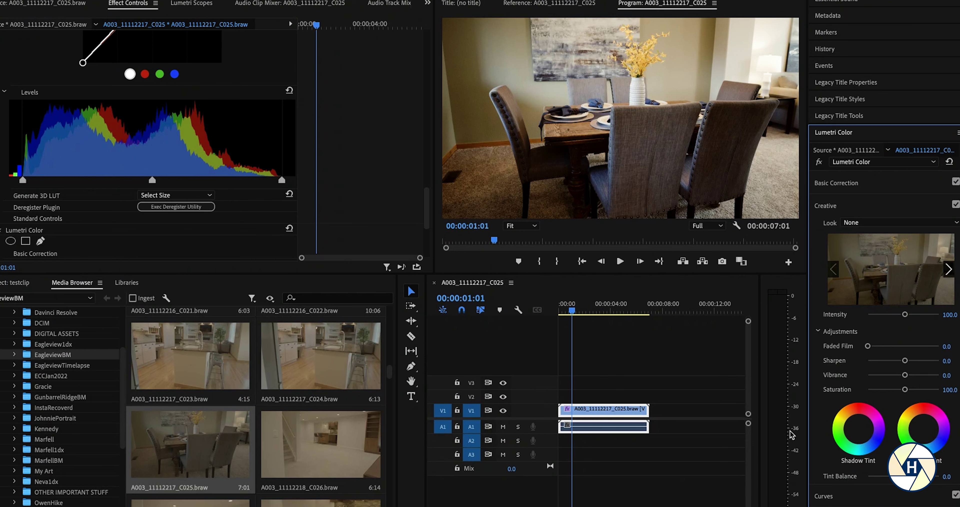
Step: In Lumetri's HSL Secondary, sample the yellow flowers as the key color and turn on the Color/Gray mask preview
{"action": "scroll", "coordinate": [822, 438], "scroll_direction": "down", "scroll_amount": 3}
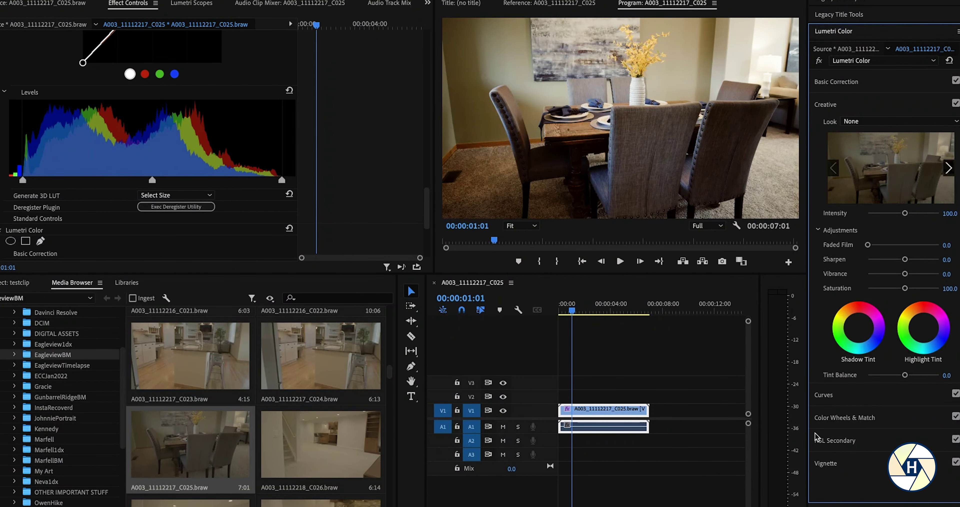
{"action": "left_click", "coordinate": [891, 444]}
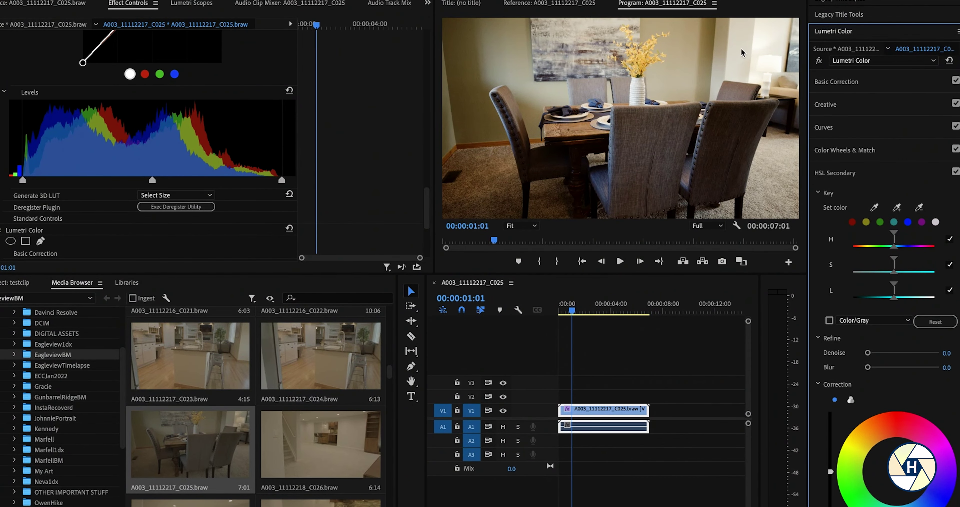
{"action": "left_click", "coordinate": [873, 209]}
{"action": "left_click", "coordinate": [644, 62]}
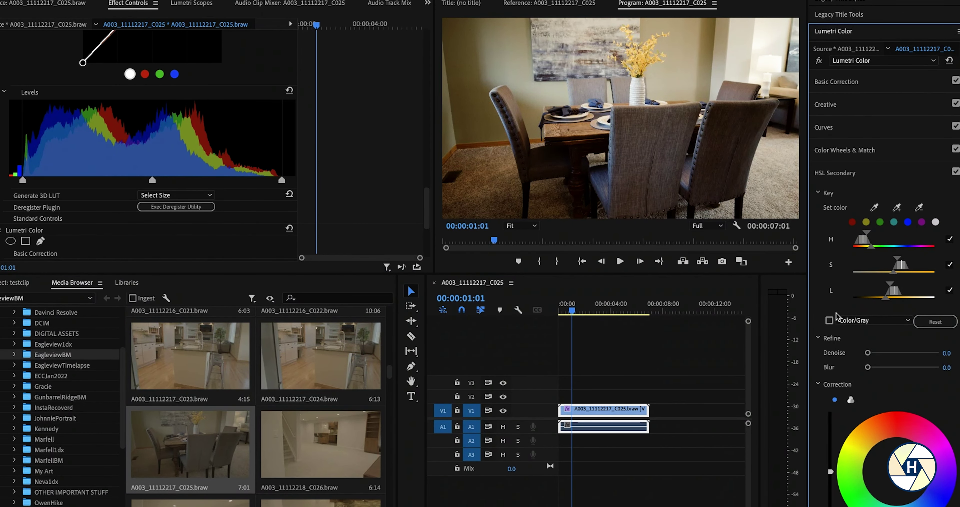
{"action": "left_click", "coordinate": [829, 322]}
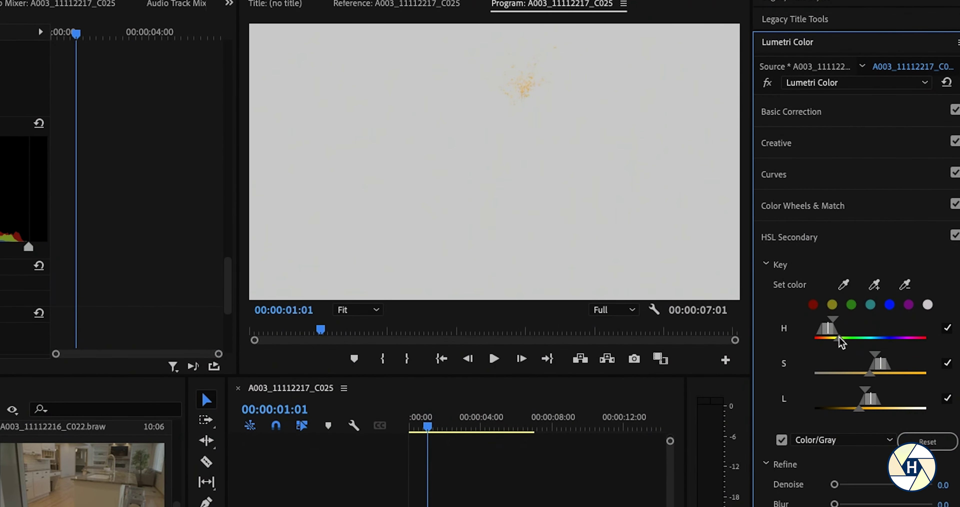
Step: Refine the flower key by softening its hue range and adjusting the falloff of its luminance range
{"action": "left_click_drag", "start_coordinate": [839, 341], "coordinate": [837, 319]}
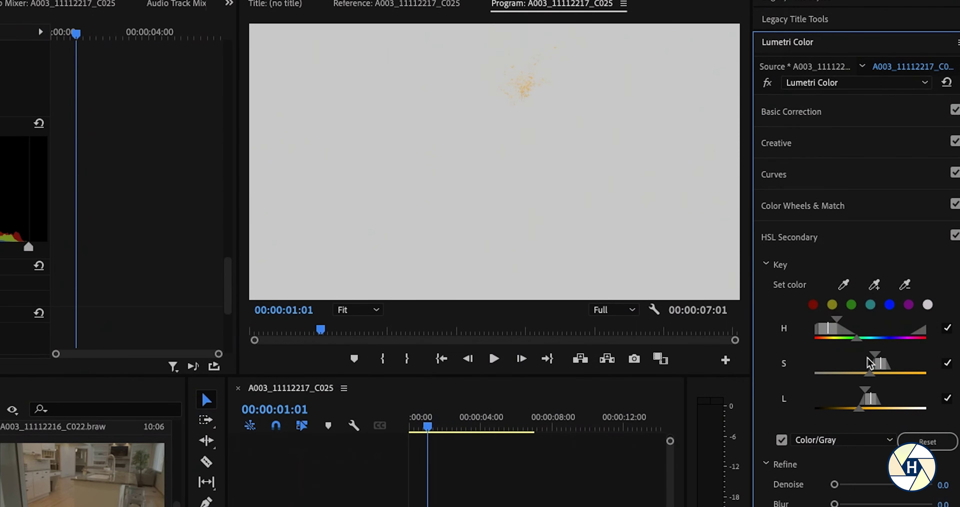
{"action": "mouse_move", "coordinate": [858, 408]}
{"action": "left_mouse_down"}
{"action": "mouse_move", "coordinate": [842, 407]}
{"action": "mouse_move", "coordinate": [858, 391]}
{"action": "left_mouse_up"}
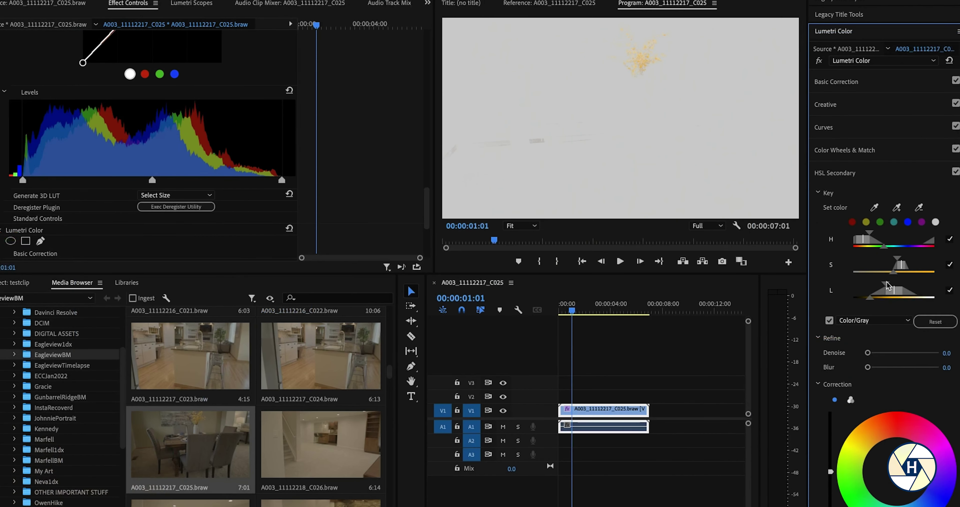
{"action": "left_click_drag", "start_coordinate": [886, 284], "coordinate": [893, 285]}
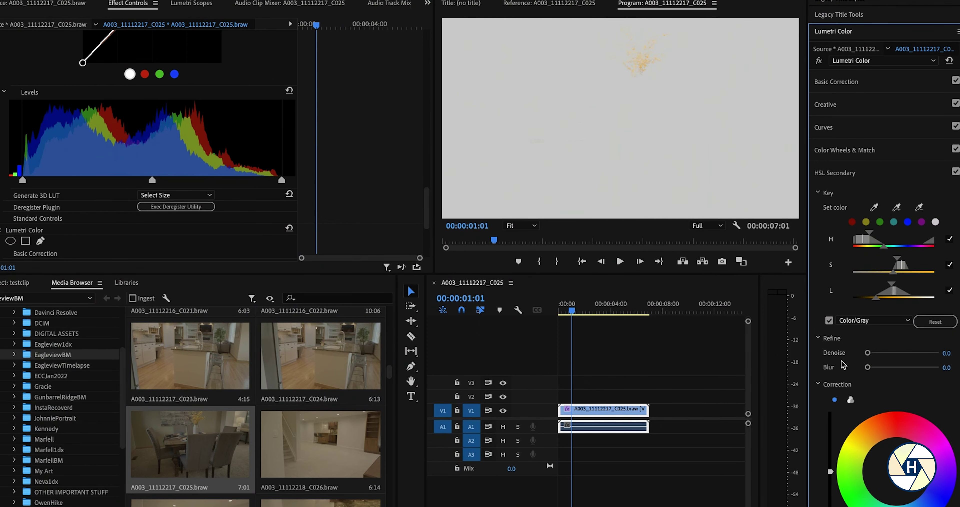
Step: Set the HSL Secondary correction to Saturation 139.5, Sharpen 8.5 and Contrast 10.1 for the keyed flowers
{"action": "scroll", "coordinate": [834, 367], "scroll_direction": "down", "scroll_amount": 3}
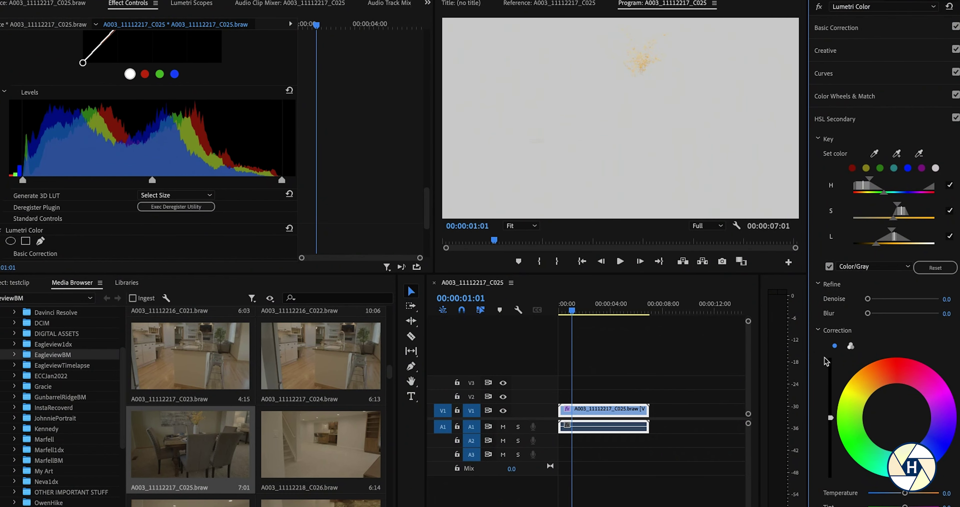
{"action": "scroll", "coordinate": [817, 357], "scroll_direction": "down", "scroll_amount": 3}
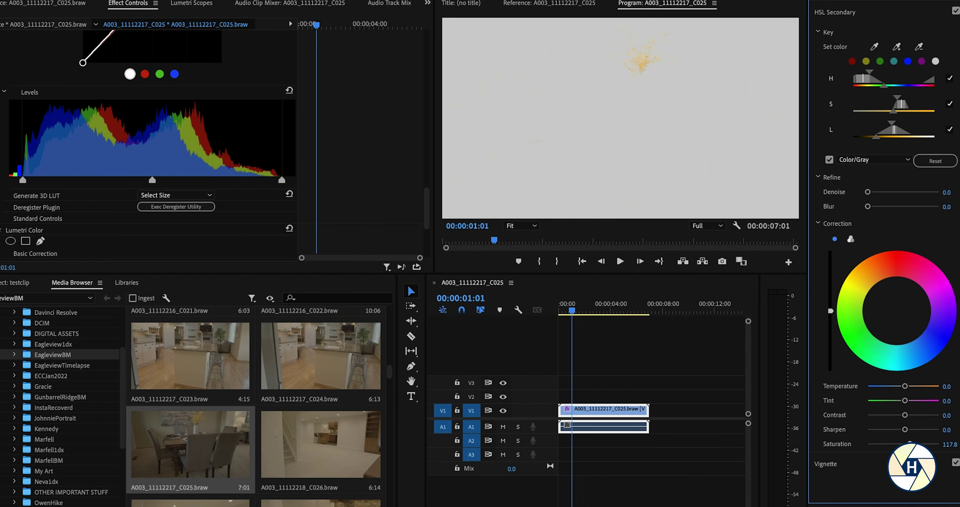
{"action": "left_click_drag", "start_coordinate": [910, 444], "coordinate": [921, 444]}
{"action": "left_click_drag", "start_coordinate": [904, 430], "coordinate": [906, 416]}
Step: Inspect the flower key in the Color/Black and White/Black mask views, and return to Color/Gray
{"action": "left_click", "coordinate": [854, 161]}
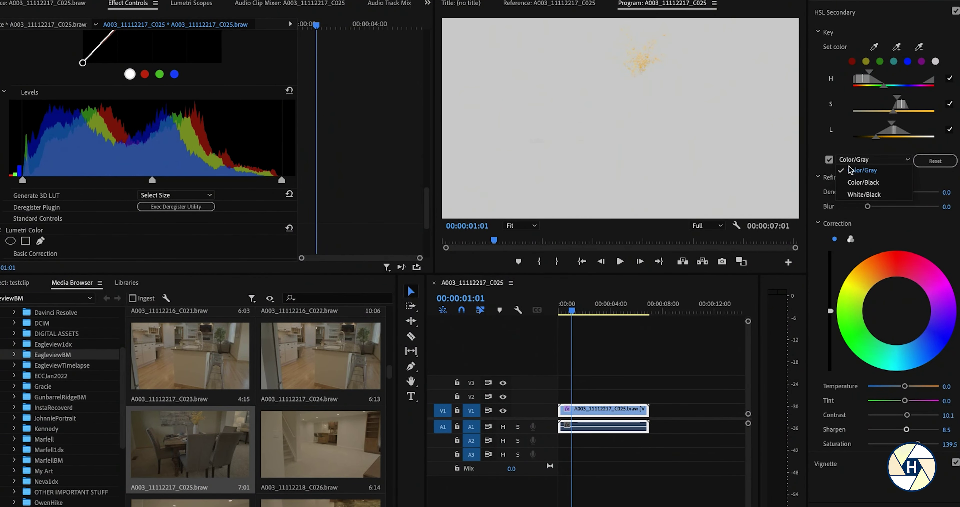
{"action": "left_click", "coordinate": [850, 180]}
{"action": "left_click", "coordinate": [861, 160]}
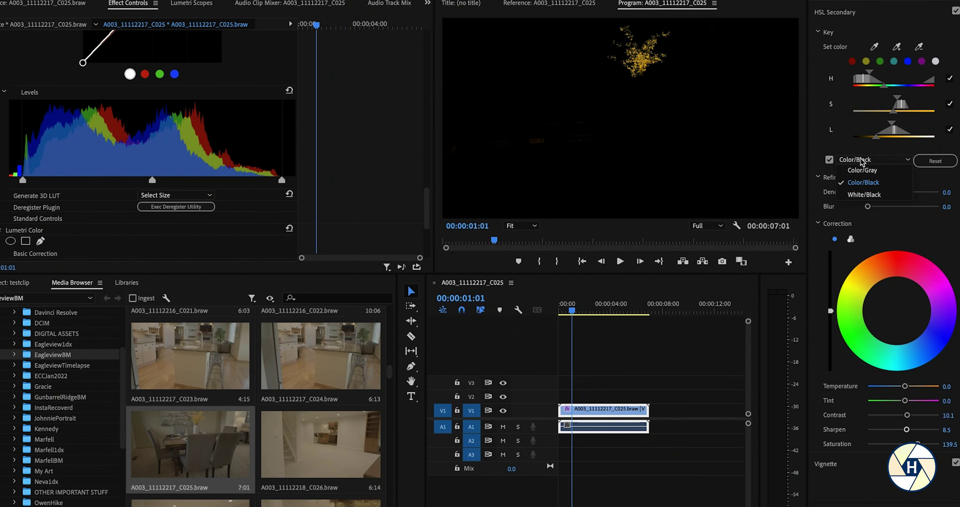
{"action": "left_click", "coordinate": [863, 196]}
{"action": "left_click", "coordinate": [863, 160]}
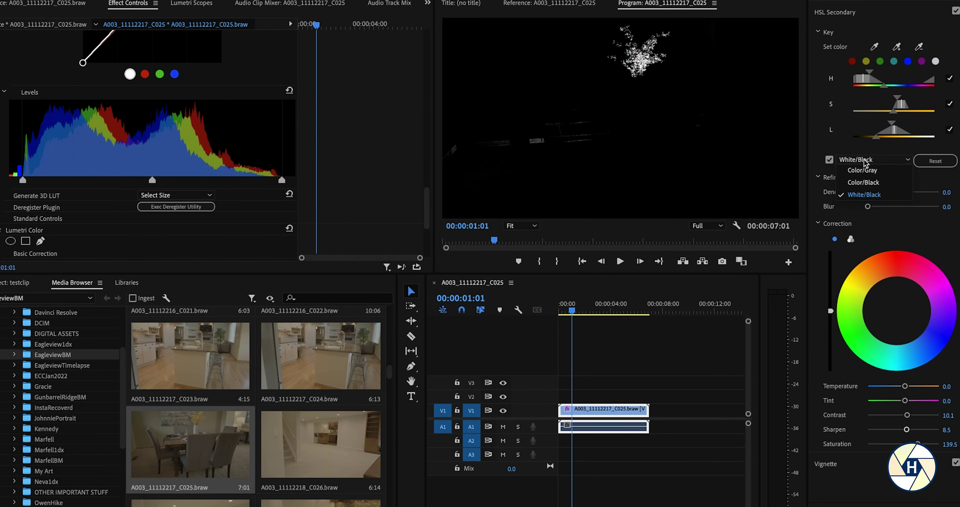
{"action": "left_click", "coordinate": [864, 170]}
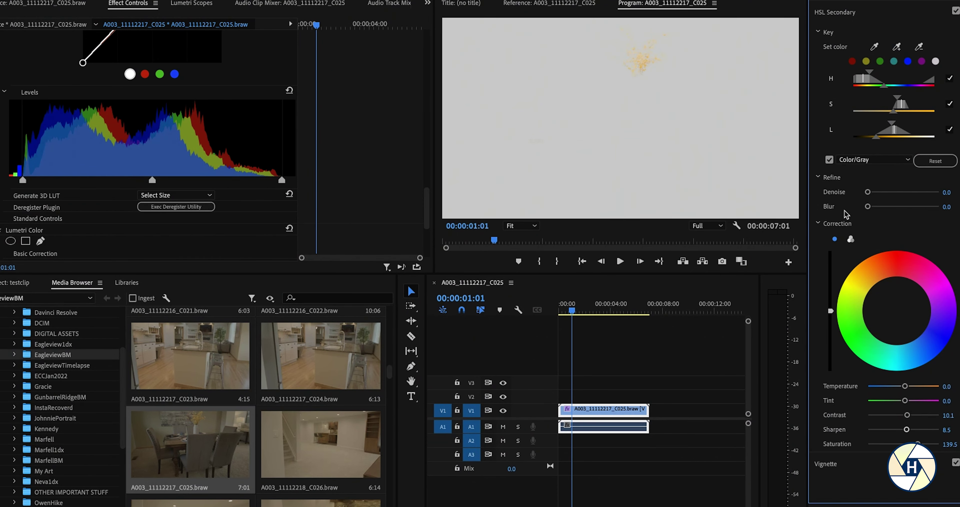
Step: Turn off the mask preview and toggle HSL Secondary to compare the flowers with and without the correction
{"action": "left_click", "coordinate": [829, 160]}
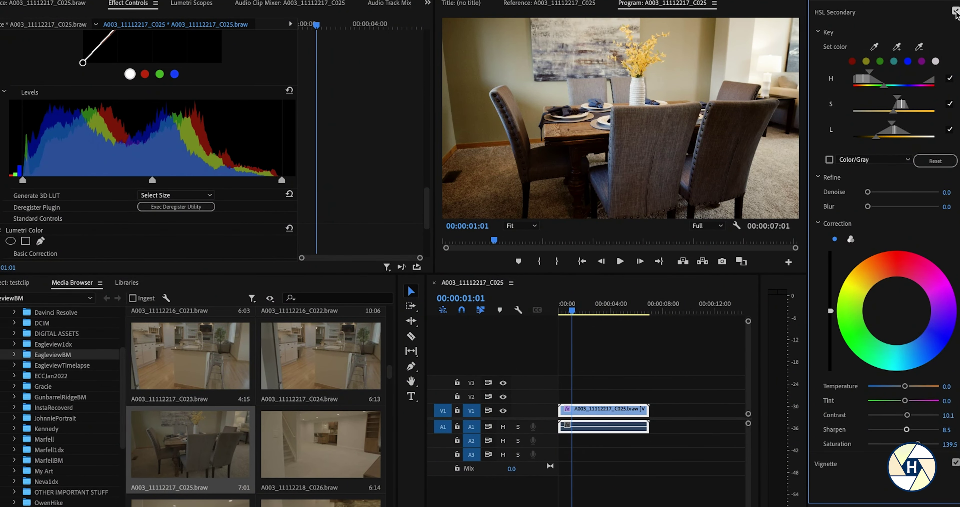
{"action": "left_click", "coordinate": [955, 11]}
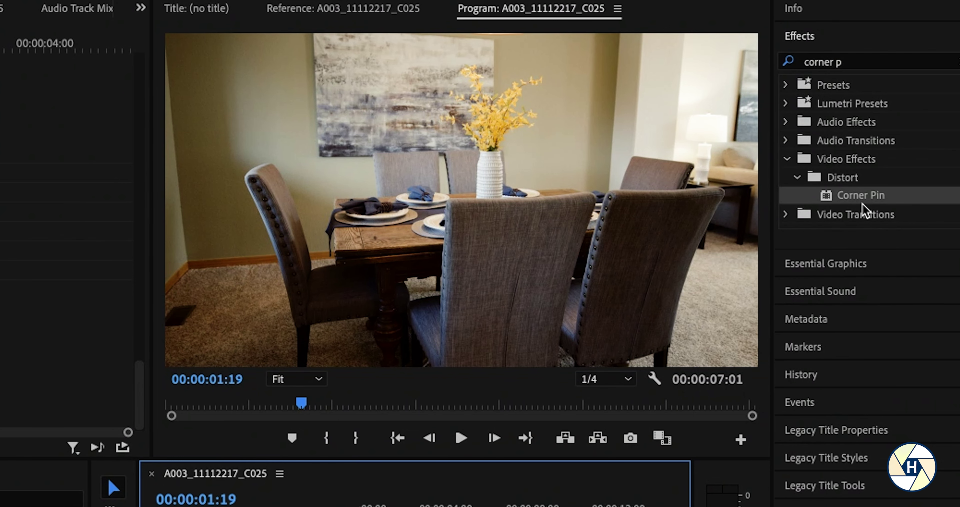
Step: Apply the Corner Pin effect to the A003_11112217_C025.braw clip on V1
{"action": "left_click", "coordinate": [867, 197]}
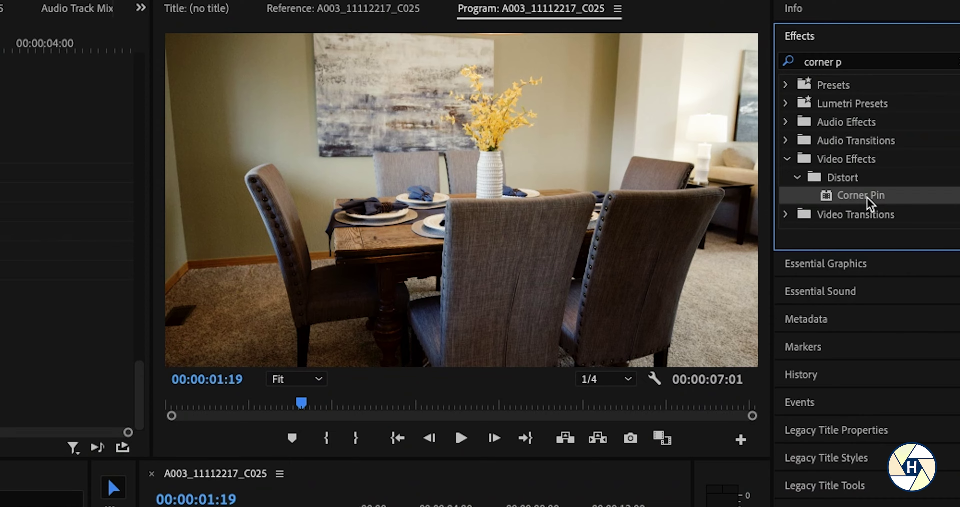
{"action": "left_click_drag", "start_coordinate": [867, 197], "coordinate": [682, 267]}
{"action": "left_click_drag", "start_coordinate": [681, 268], "coordinate": [608, 414]}
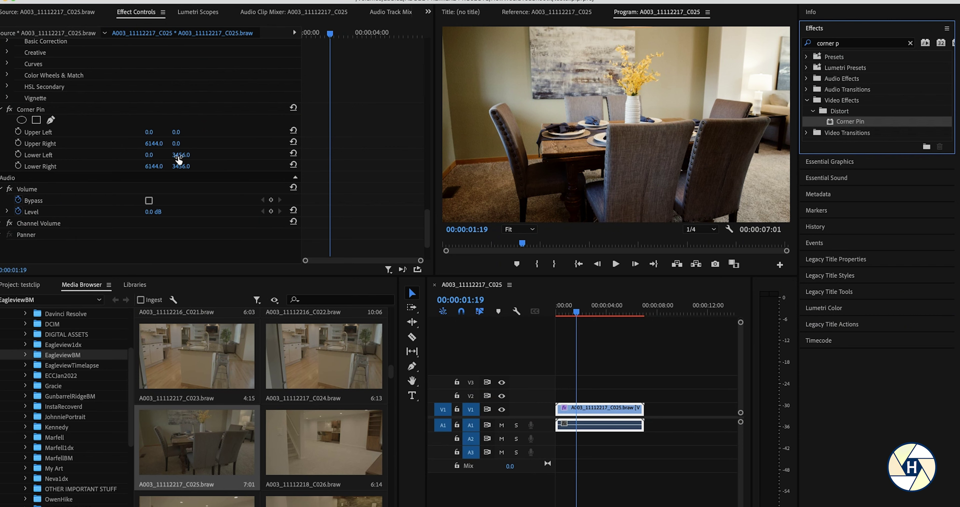
Step: Widen the clip's lower edge with Corner Pin, setting Lower Left horizontal to -432.0 and Lower Right horizontal to 6439.0
{"action": "left_click_drag", "start_coordinate": [154, 157], "coordinate": [157, 155]}
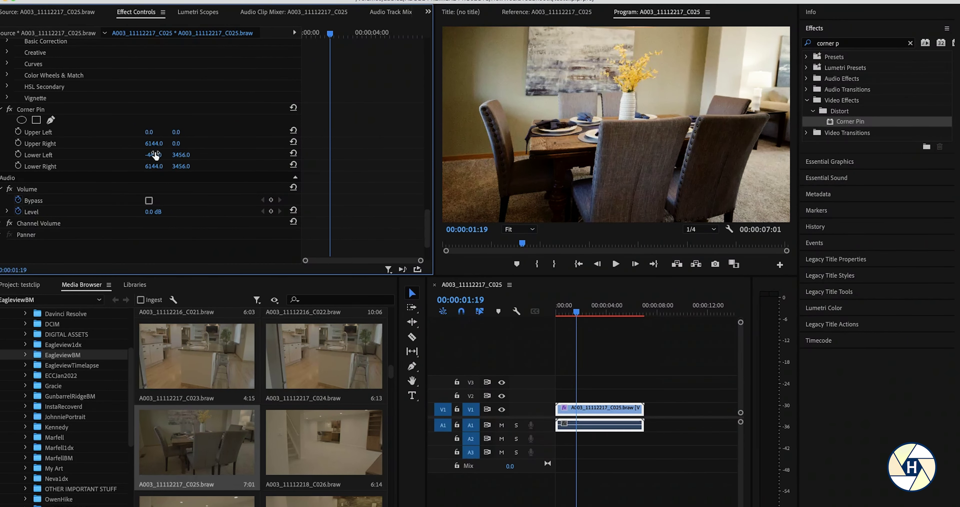
{"action": "left_click_drag", "start_coordinate": [155, 155], "coordinate": [160, 158]}
{"action": "left_click_drag", "start_coordinate": [156, 169], "coordinate": [146, 171]}
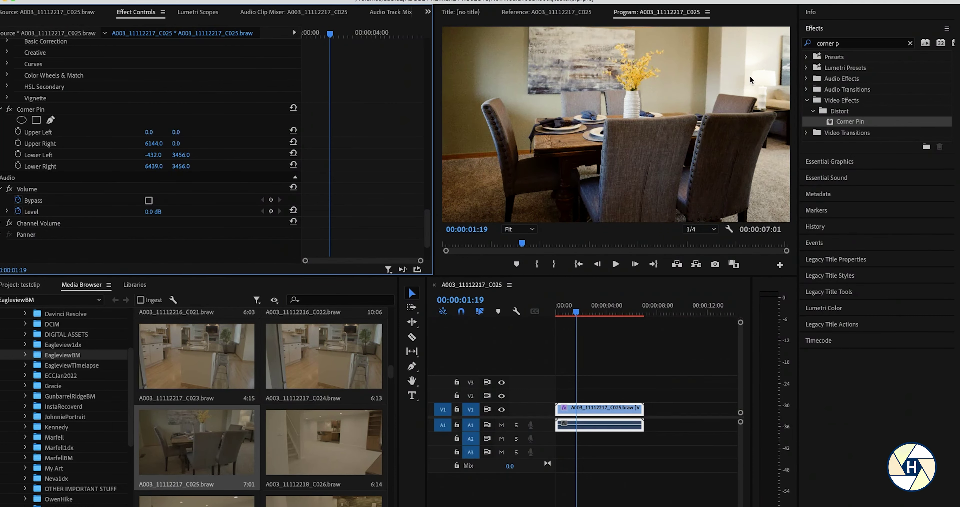
Step: Scrub through the A003_11112217_C025 sequence to review the perspective correction on the dining room shot
{"action": "left_click", "coordinate": [582, 312]}
{"action": "left_click_drag", "start_coordinate": [584, 311], "coordinate": [591, 310]}
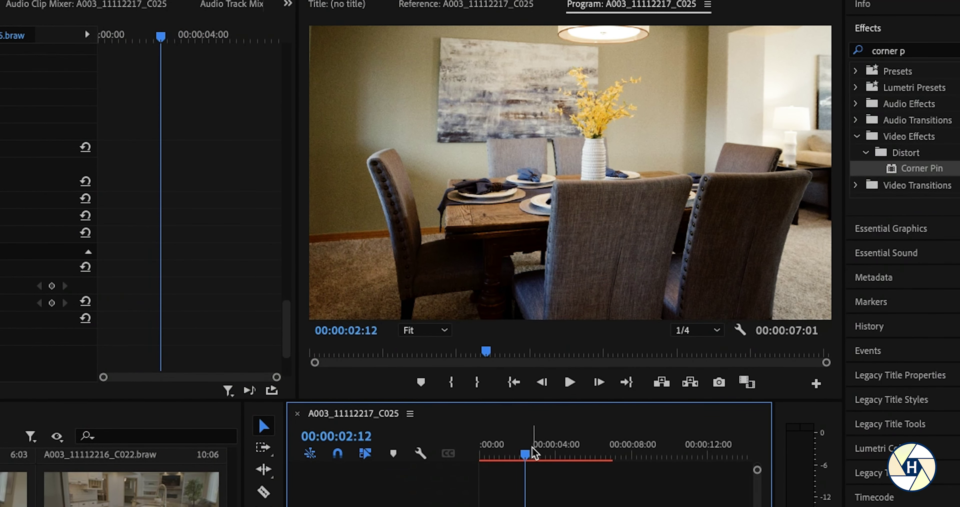
{"action": "left_click_drag", "start_coordinate": [535, 453], "coordinate": [508, 456]}
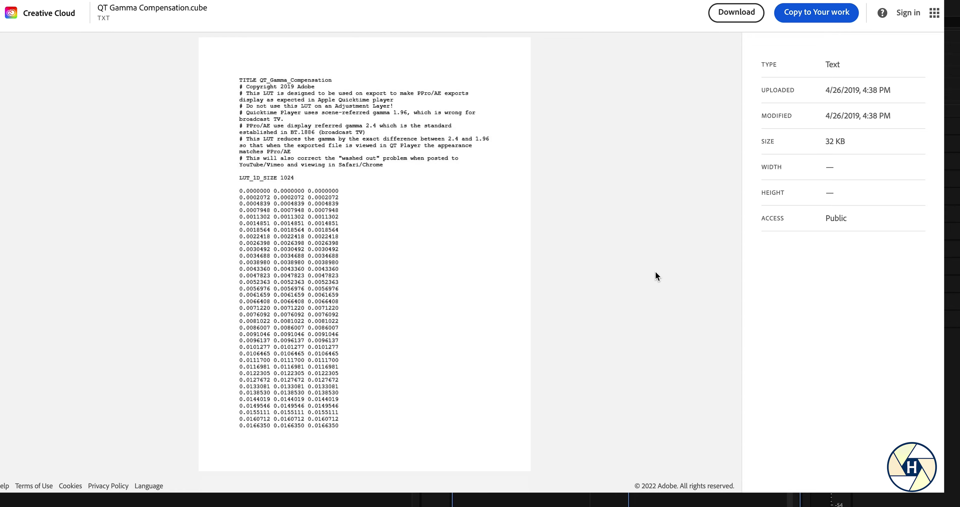
Step: Switch to the Creative Cloud page for QT Gamma Compensation.cube and read the LUT's usage notes and table
{"action": "scroll", "coordinate": [657, 275], "scroll_direction": "down", "scroll_amount": 3}
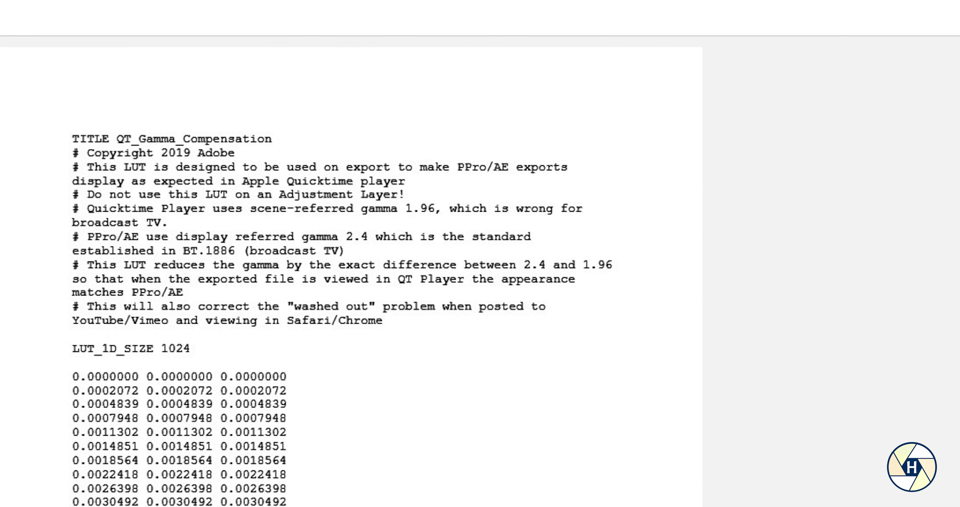
{"action": "scroll", "coordinate": [341, 271], "scroll_direction": "down", "scroll_amount": 6}
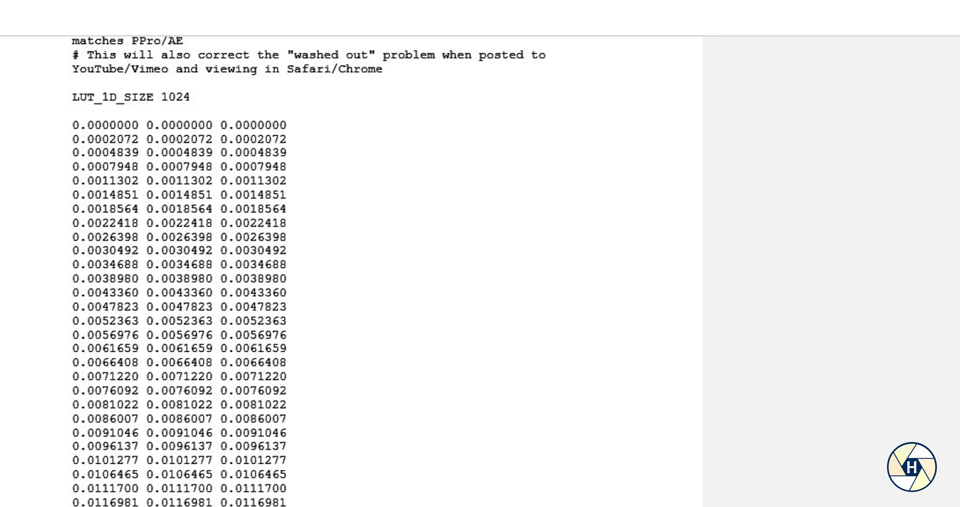
{"action": "scroll", "coordinate": [947, 439], "scroll_direction": "down", "scroll_amount": 6}
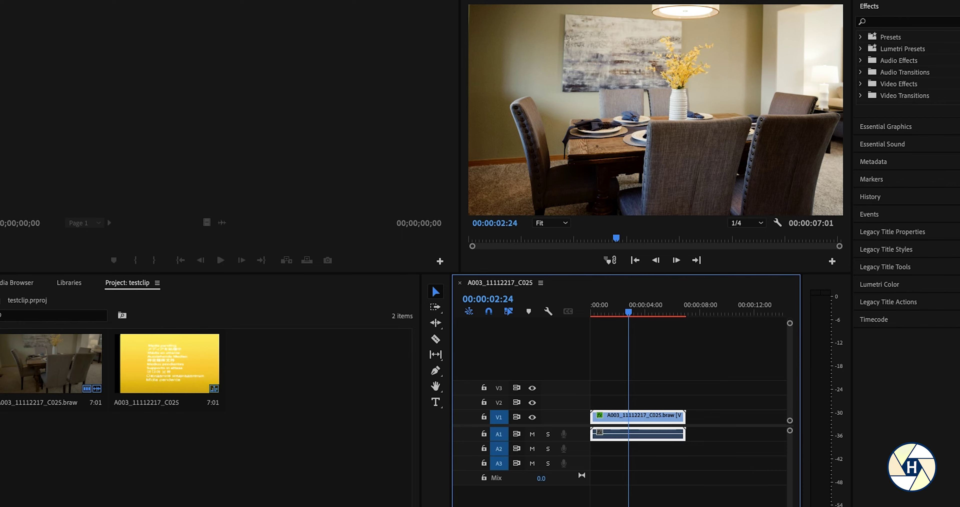
Step: Back in Premiere Pro, open the media export settings for the A003_11112217_C025 sequence and show the export effects
{"action": "left_click", "coordinate": [55, 0]}
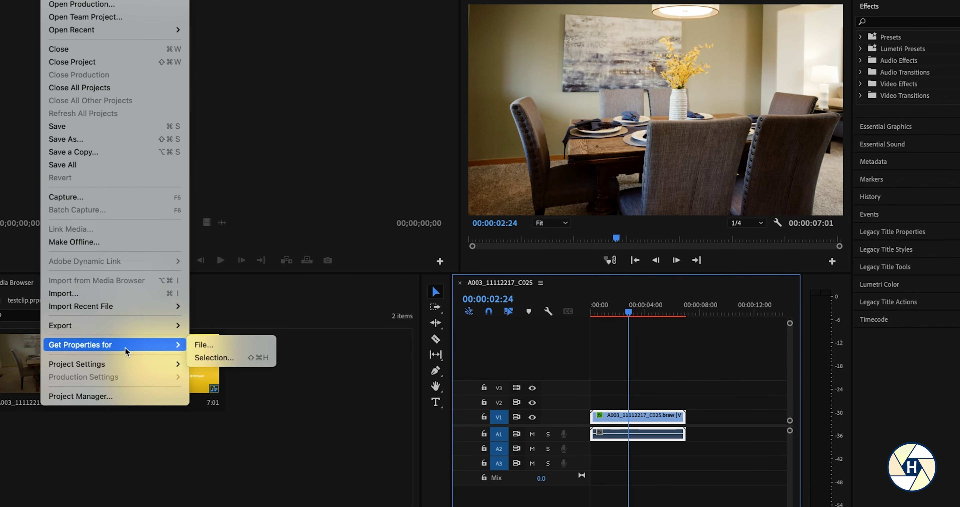
{"action": "mouse_move", "coordinate": [139, 326]}
{"action": "left_click", "coordinate": [213, 327]}
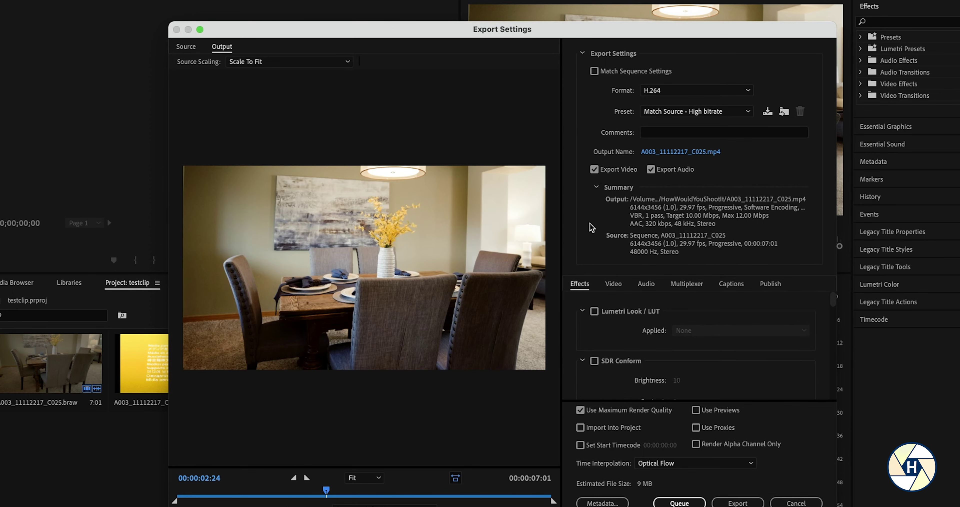
{"action": "left_click", "coordinate": [609, 285]}
{"action": "left_click", "coordinate": [583, 287]}
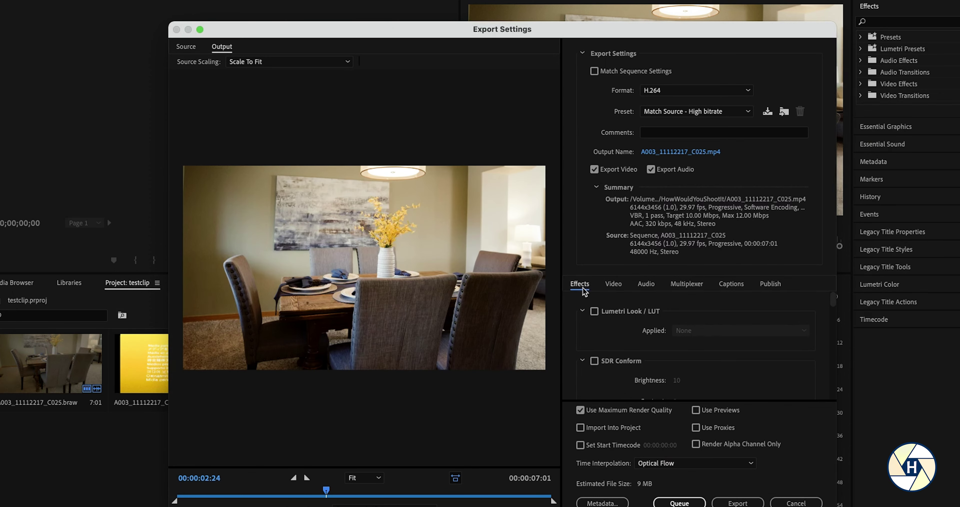
Step: Enable Lumetri Look / LUT with QT Gamma Compensation.cube from the ADOBE EXPORT LUT folder, and export A003_11112217_C025.mp4 immediately
{"action": "left_click", "coordinate": [594, 312]}
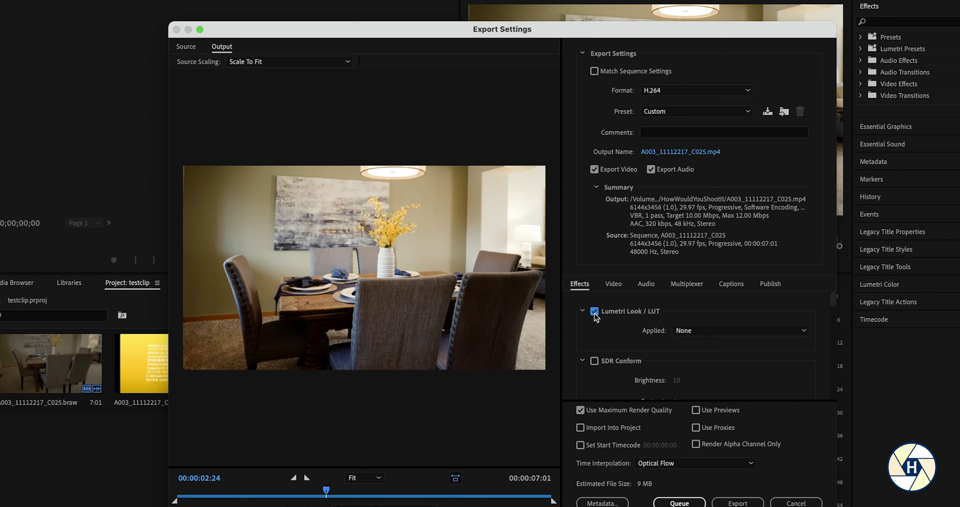
{"action": "left_click", "coordinate": [692, 330]}
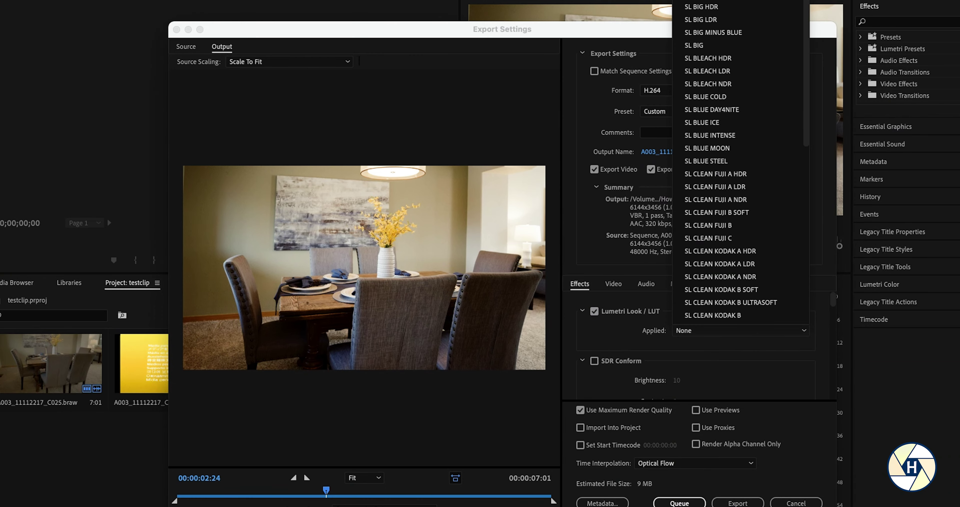
{"action": "left_click", "coordinate": [695, 1]}
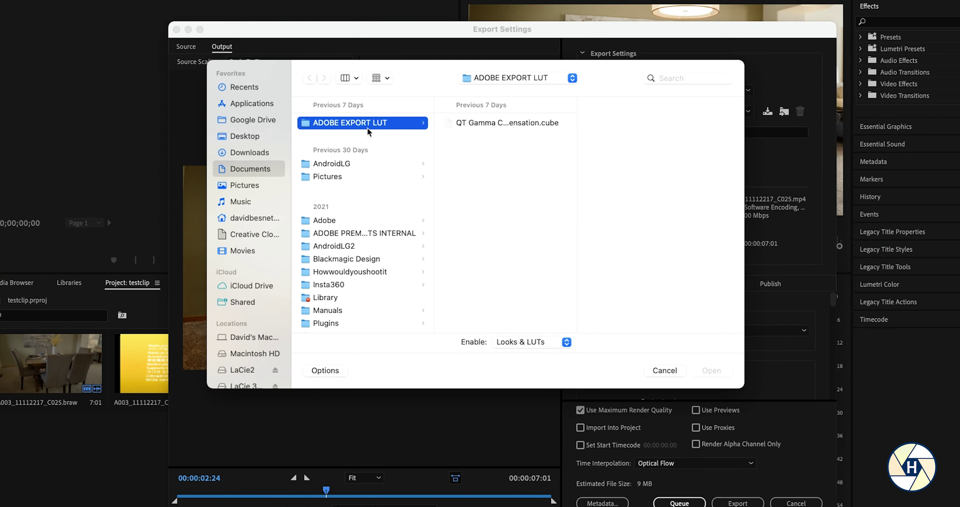
{"action": "left_click", "coordinate": [496, 128]}
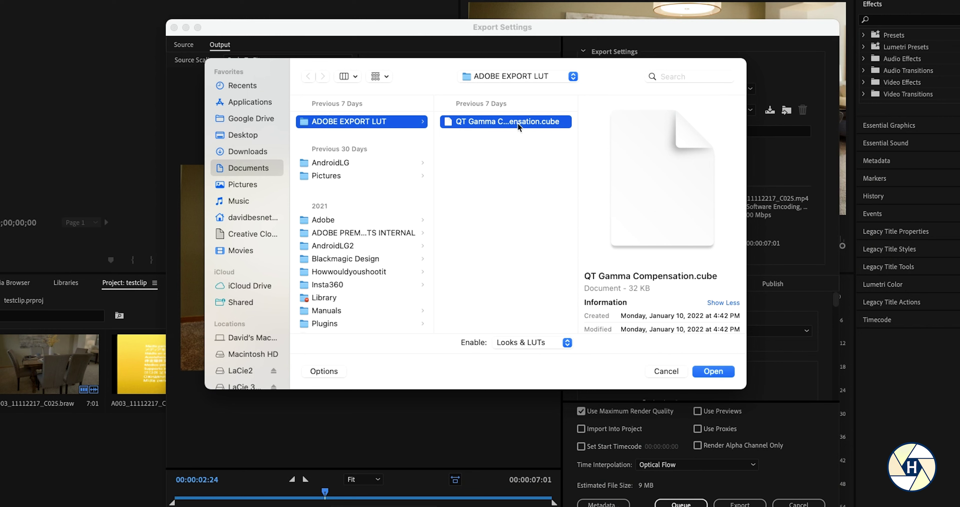
{"action": "left_click_drag", "start_coordinate": [579, 141], "coordinate": [608, 140]}
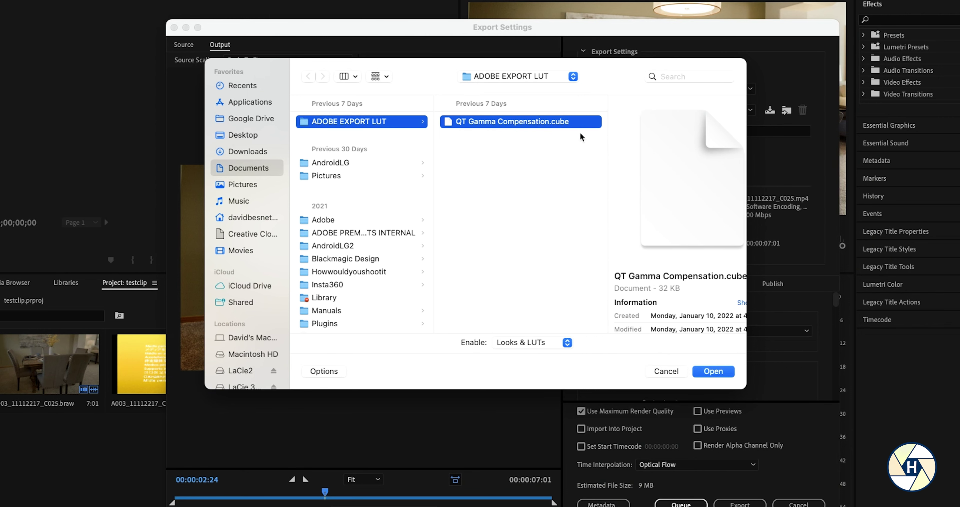
{"action": "left_click", "coordinate": [716, 369]}
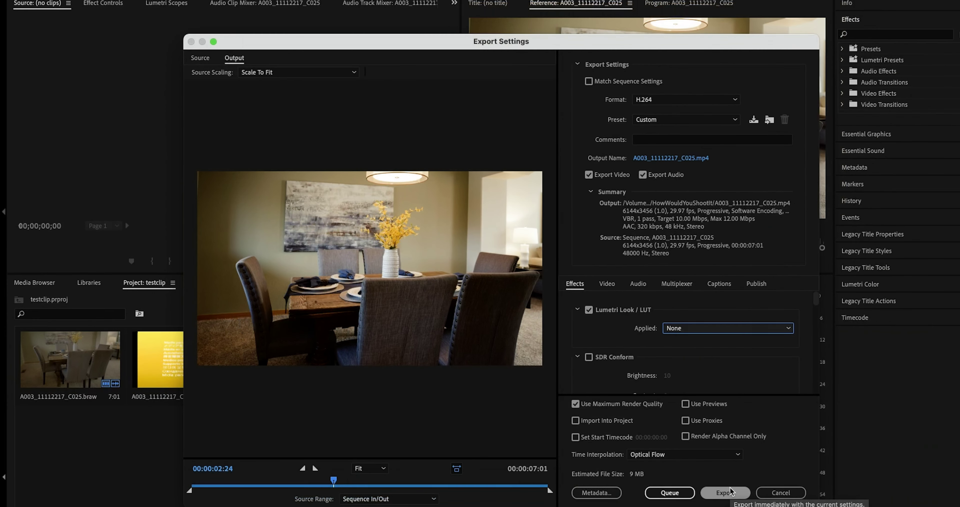
{"action": "left_click", "coordinate": [738, 504]}
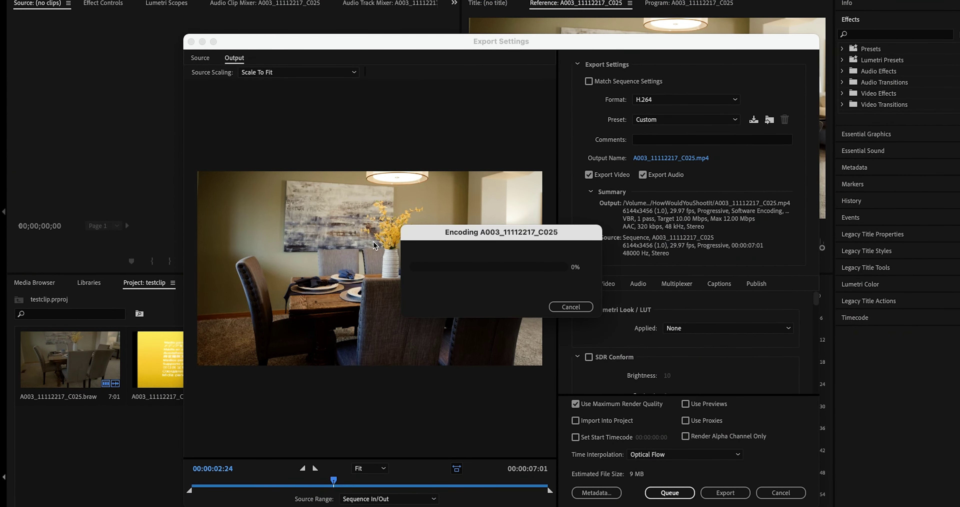